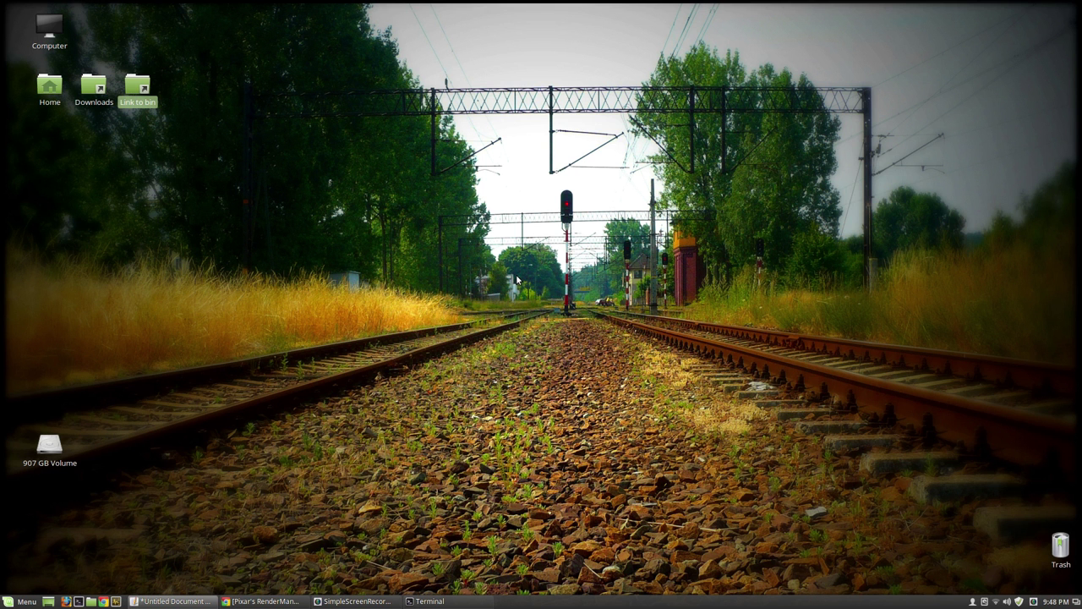
- Check the Link to bin folder's blender-2.77a contents, then return to Chrome's RenderMan page
double_click(133, 93)
left_click(505, 218)
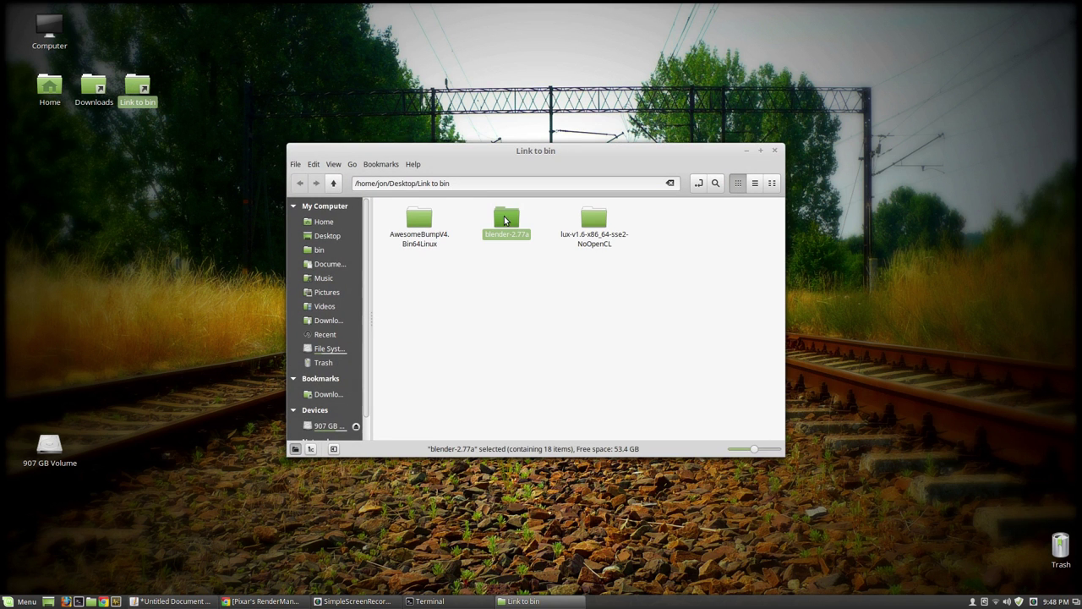
left_click(775, 149)
left_click(254, 601)
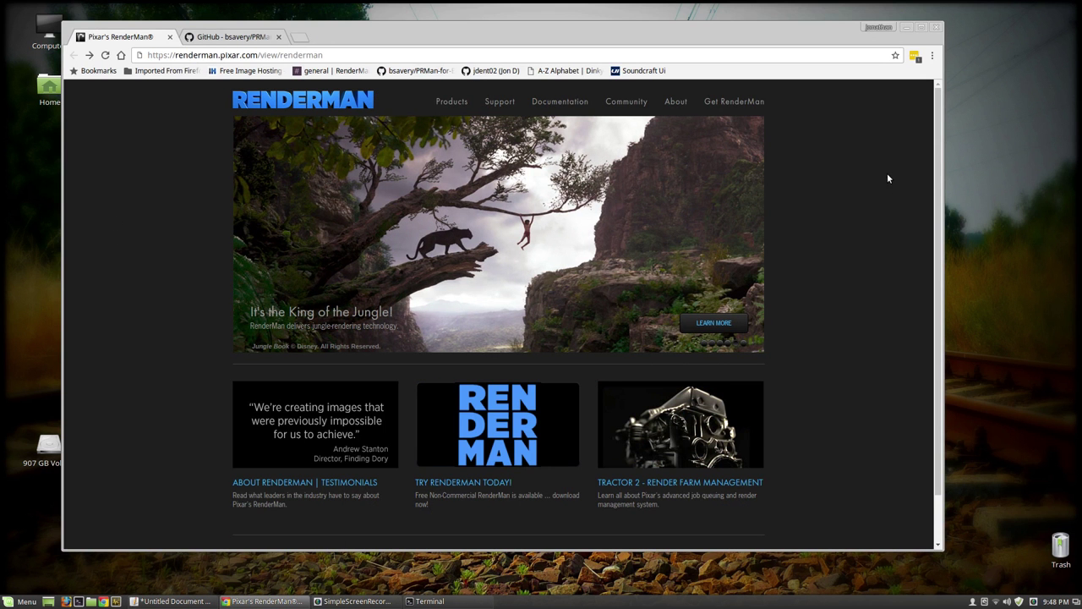
- Go through Get RenderMan > Non-Commercial, start DOWNLOAD & INSTALL, and minimize Chrome
left_click(733, 101)
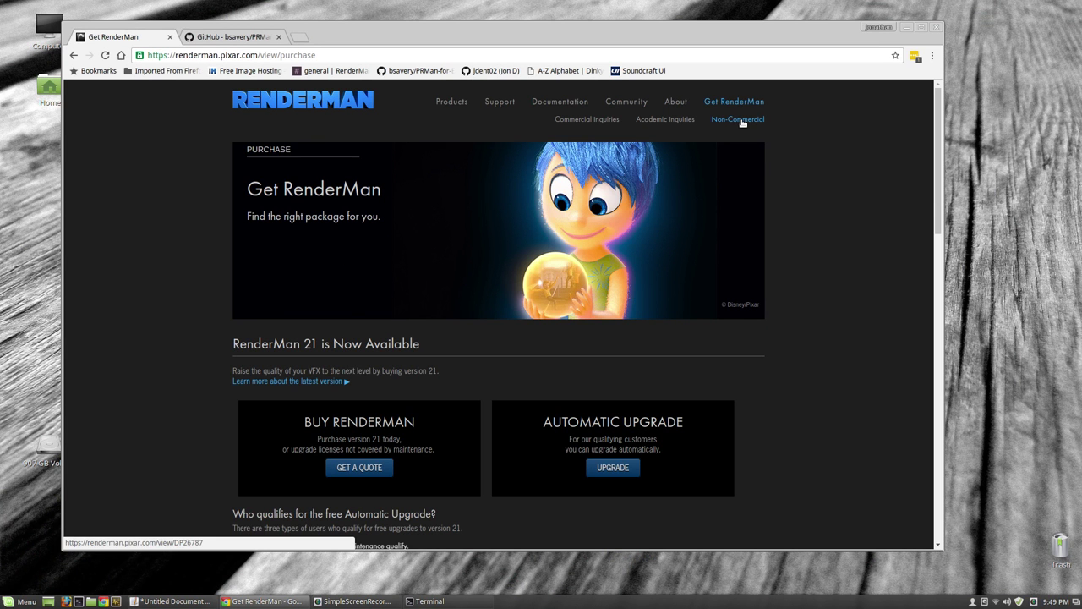
left_click(739, 119)
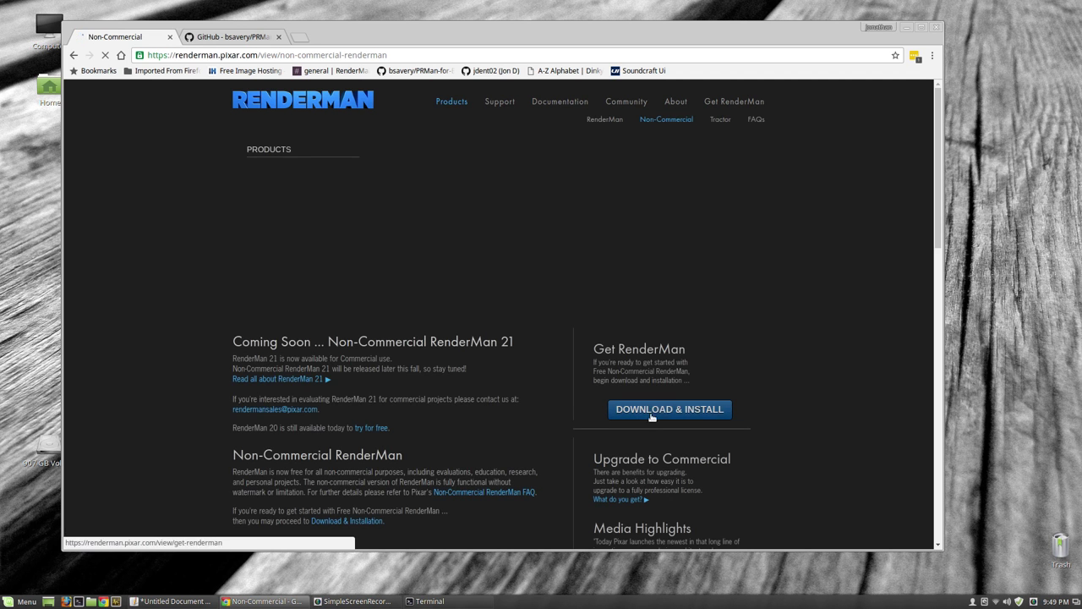
left_click(703, 411)
left_click(908, 27)
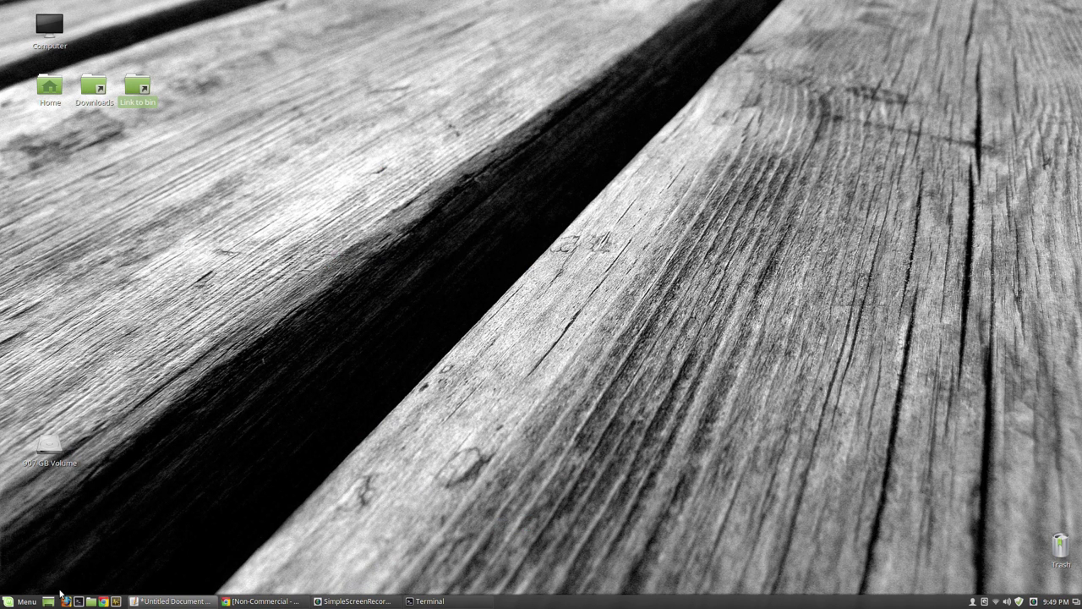
- Browse to /opt/pixar/RenderManNC-Installer/bin and launch RenderManNC-Installer
left_click(90, 602)
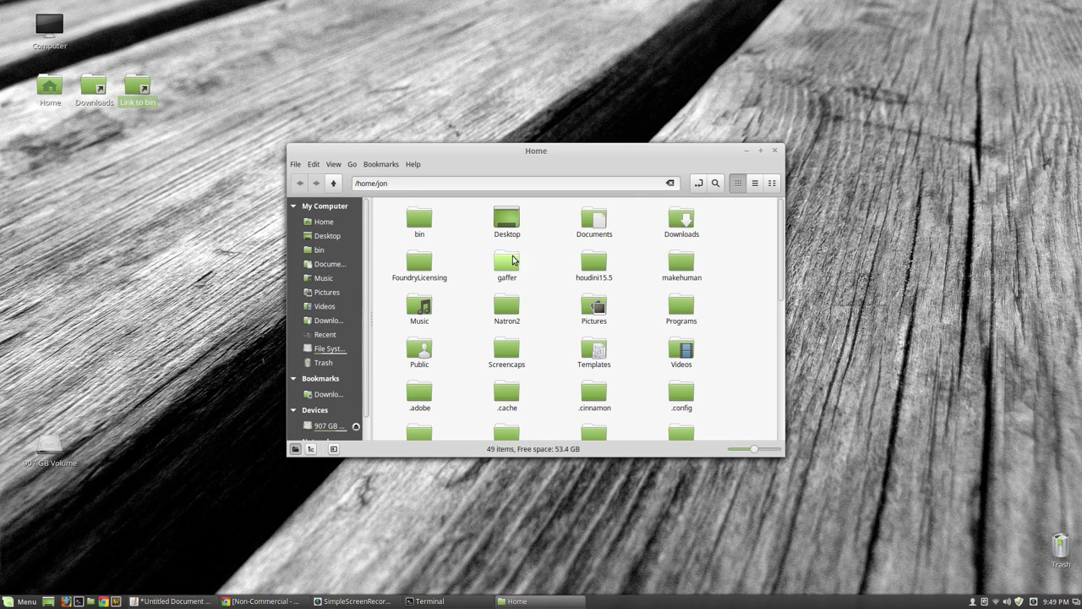
left_click(322, 350)
scroll(534, 380, "down", 2)
double_click(412, 287)
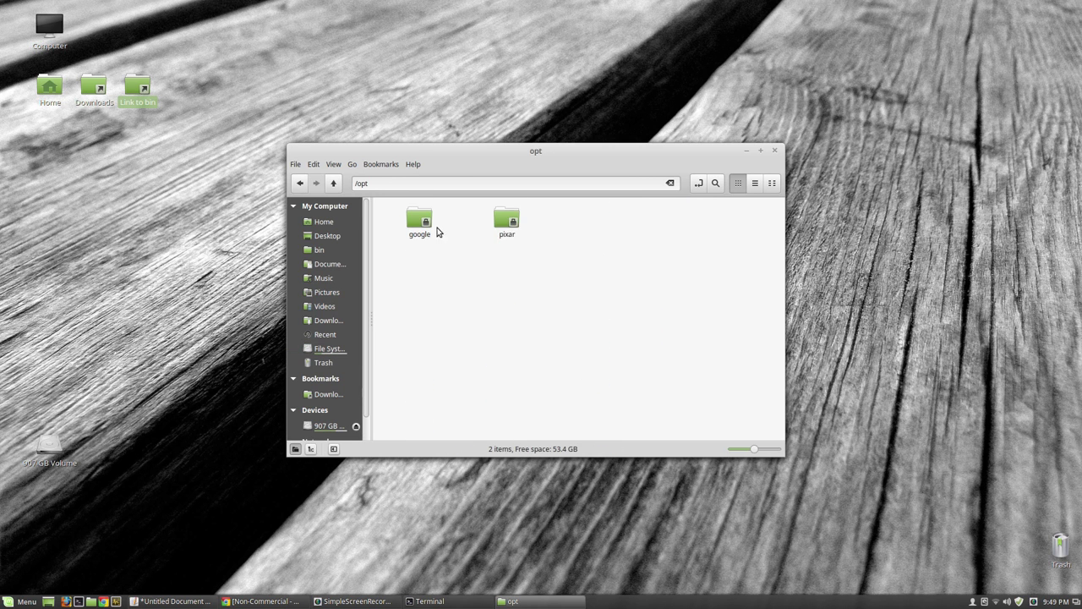
double_click(508, 220)
double_click(417, 219)
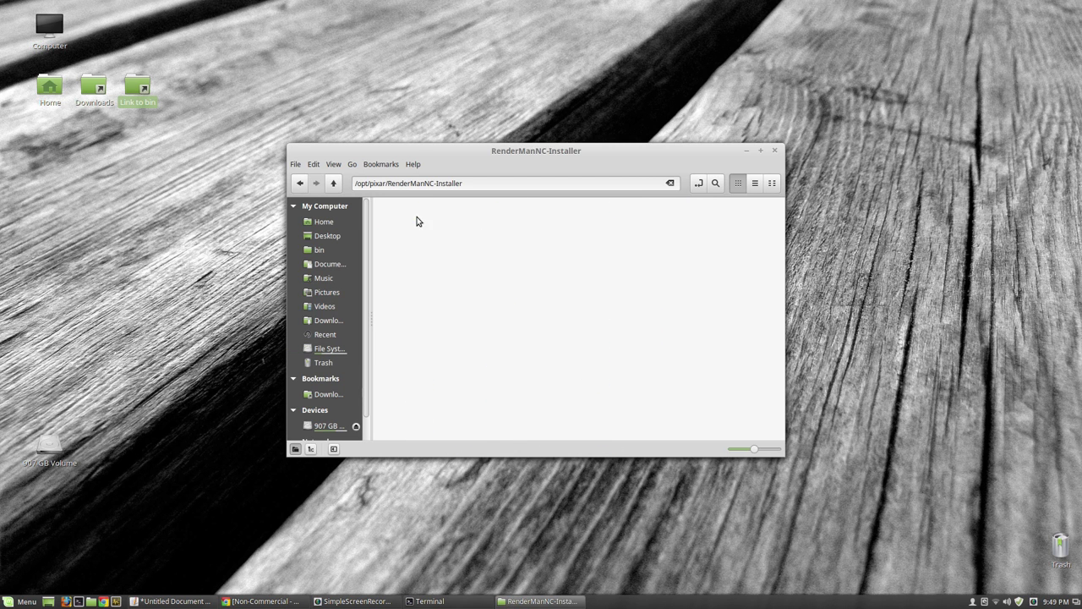
double_click(418, 220)
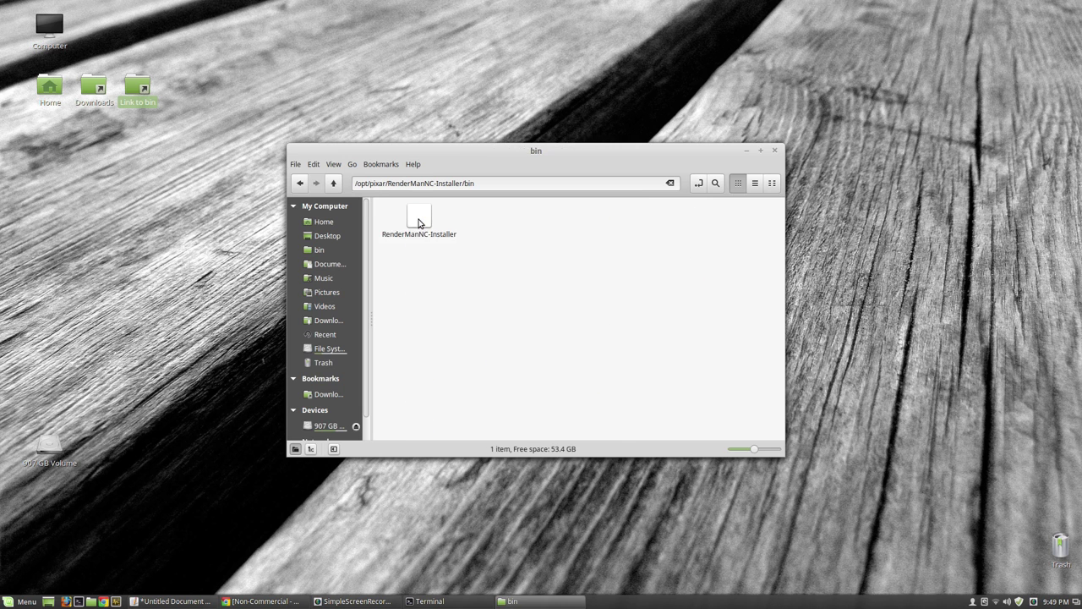
double_click(420, 218)
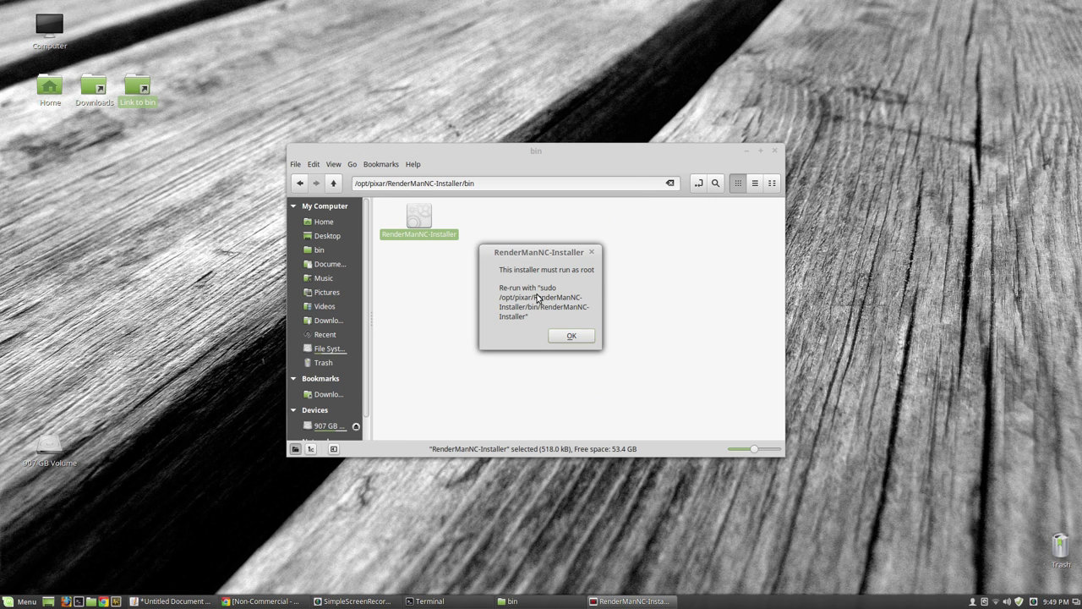
- Select the root warning's text and open a terminal, but find nothing to paste there
right_click(536, 296)
left_click(550, 338)
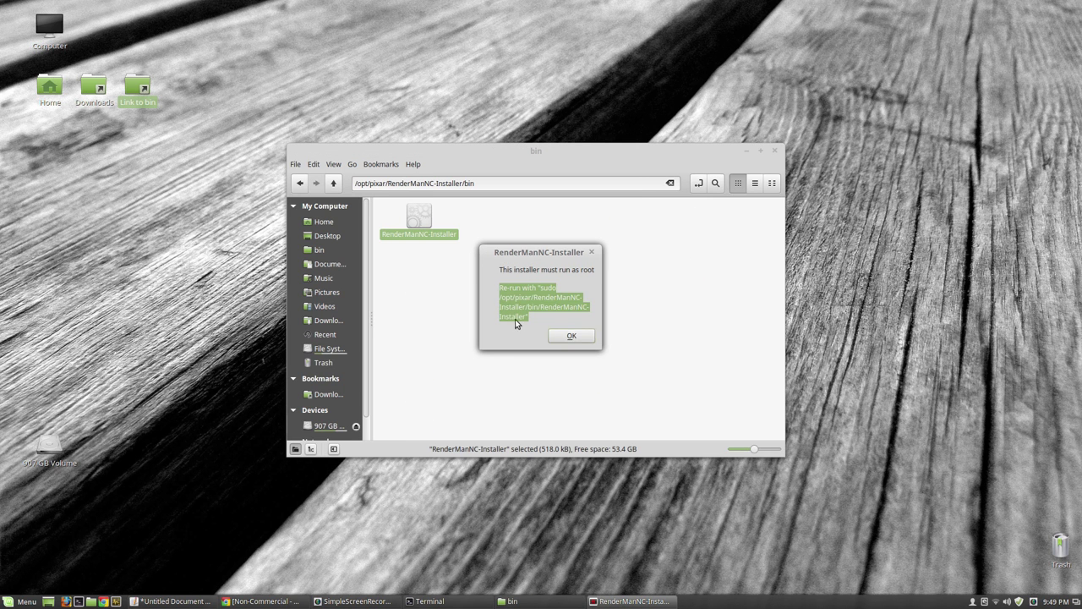
left_click(567, 335)
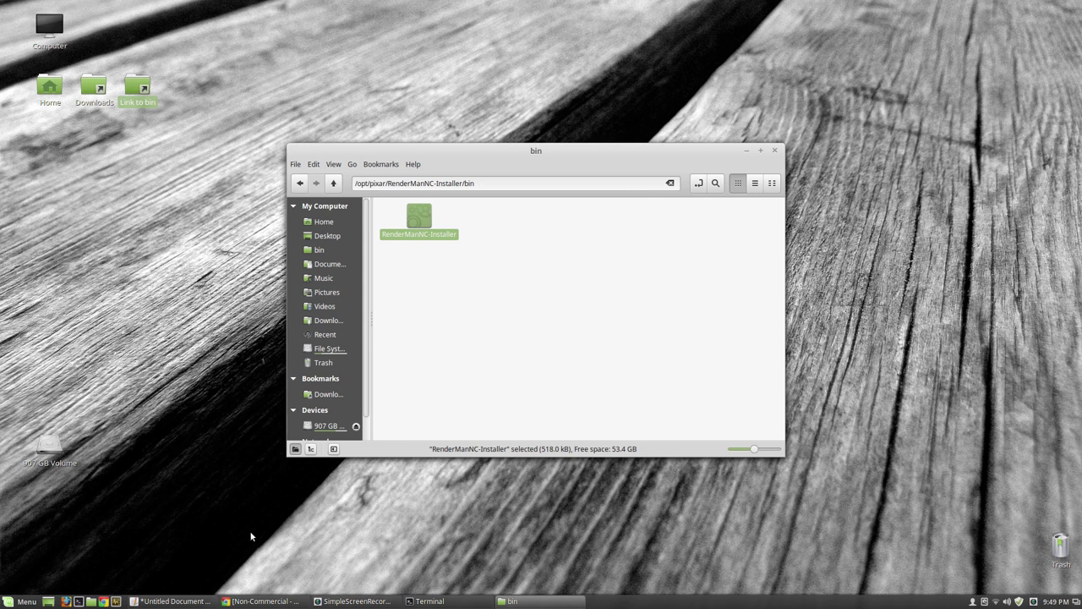
left_click(78, 602)
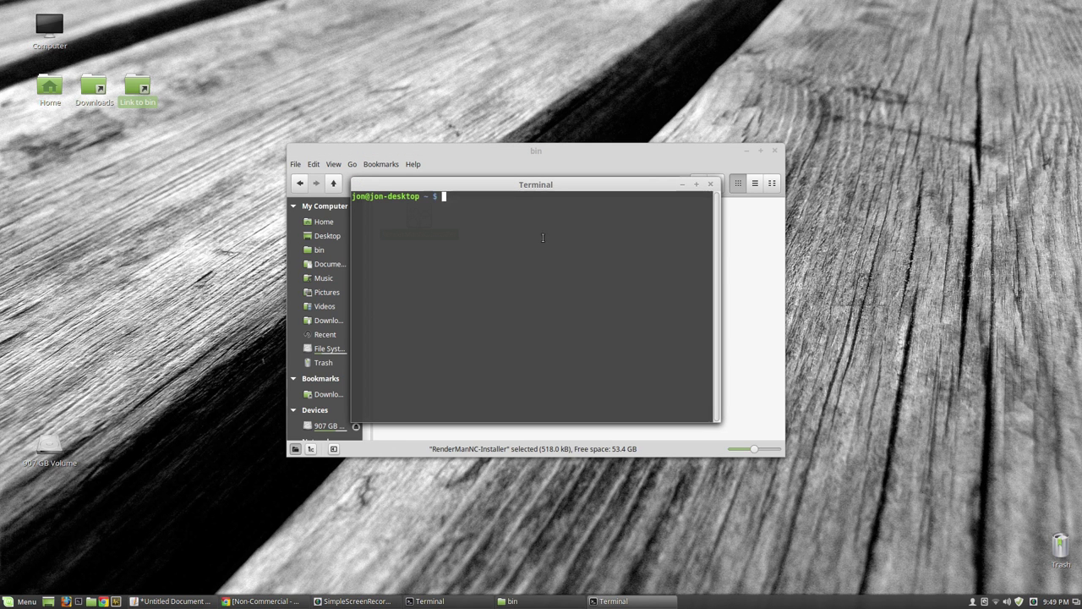
right_click(471, 207)
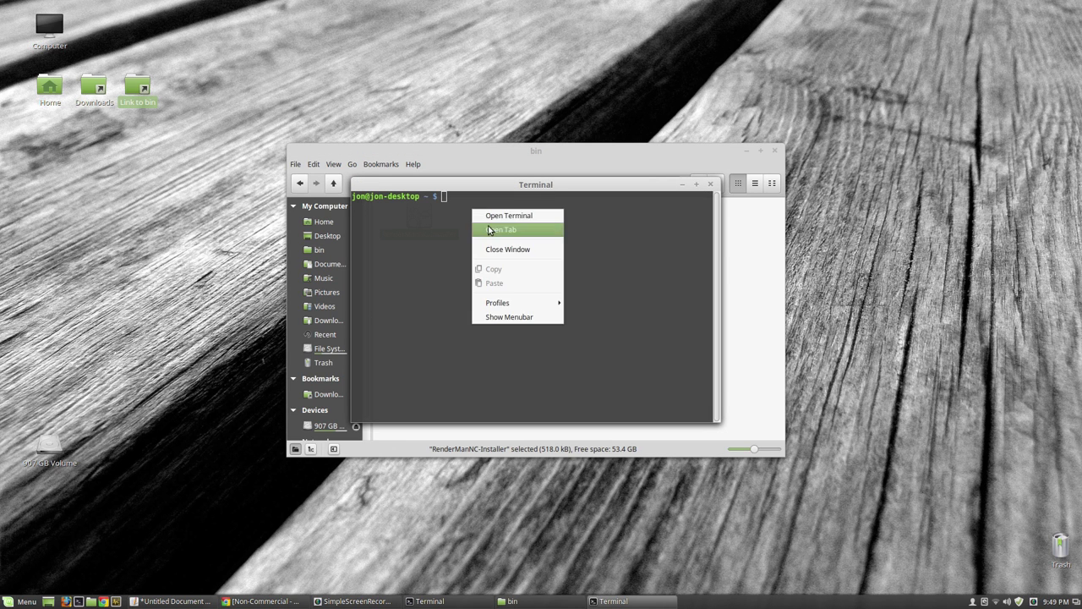
left_click(609, 155)
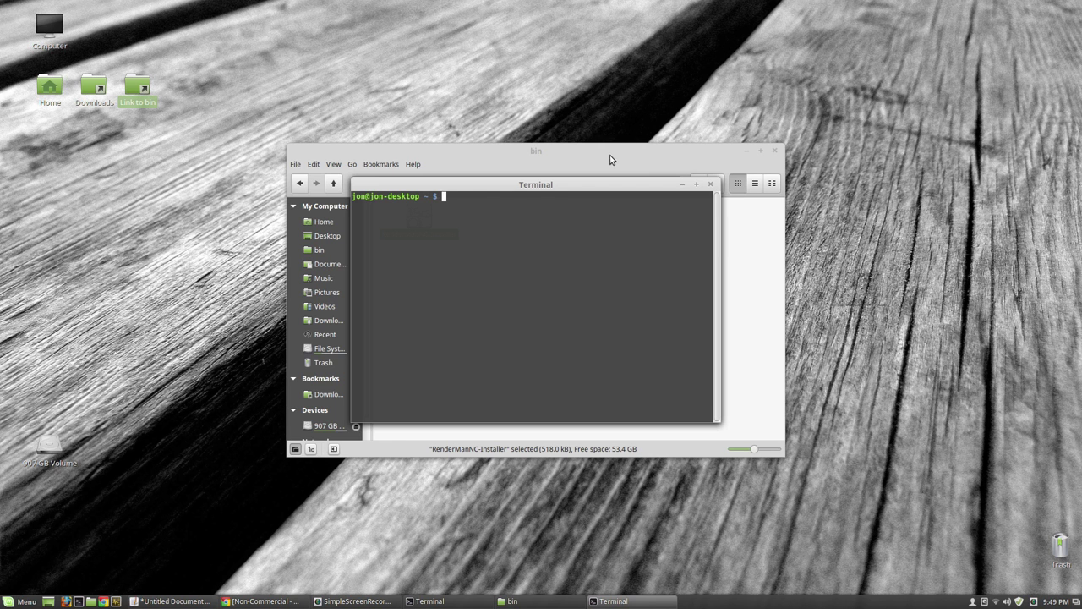
- Relaunch the installer and reselect the warning text, then close the terminal without pasting
left_click(498, 157)
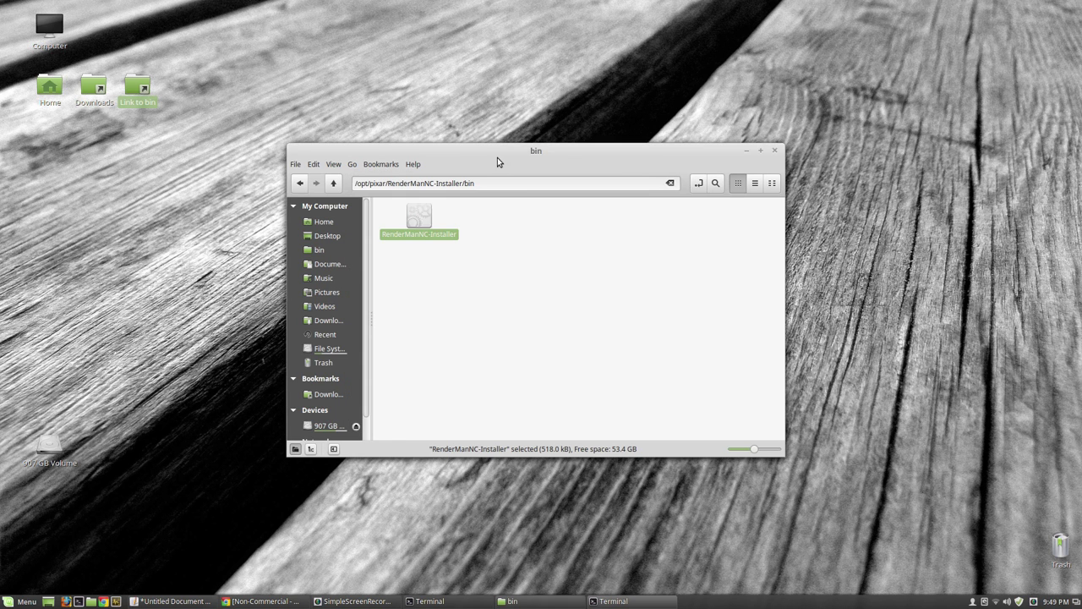
double_click(416, 225)
right_click(541, 305)
left_click(560, 341)
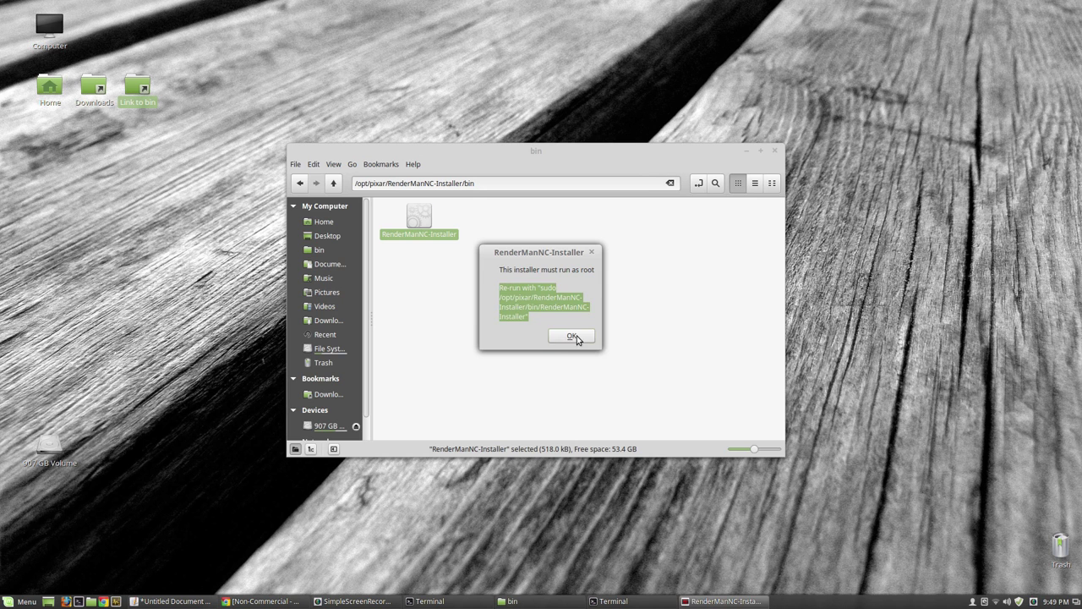
left_click(572, 336)
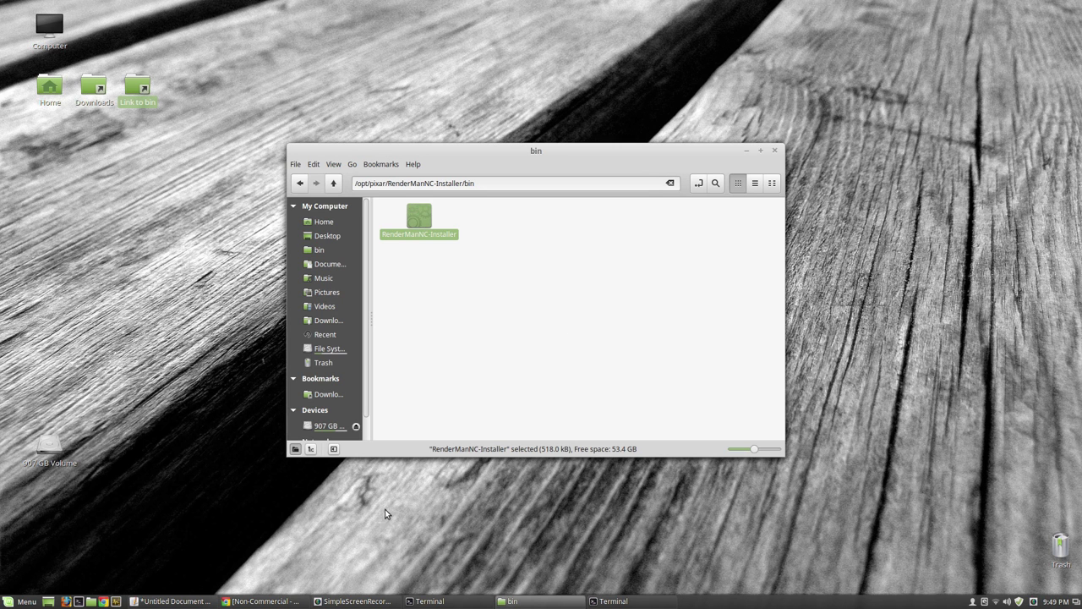
left_click(608, 603)
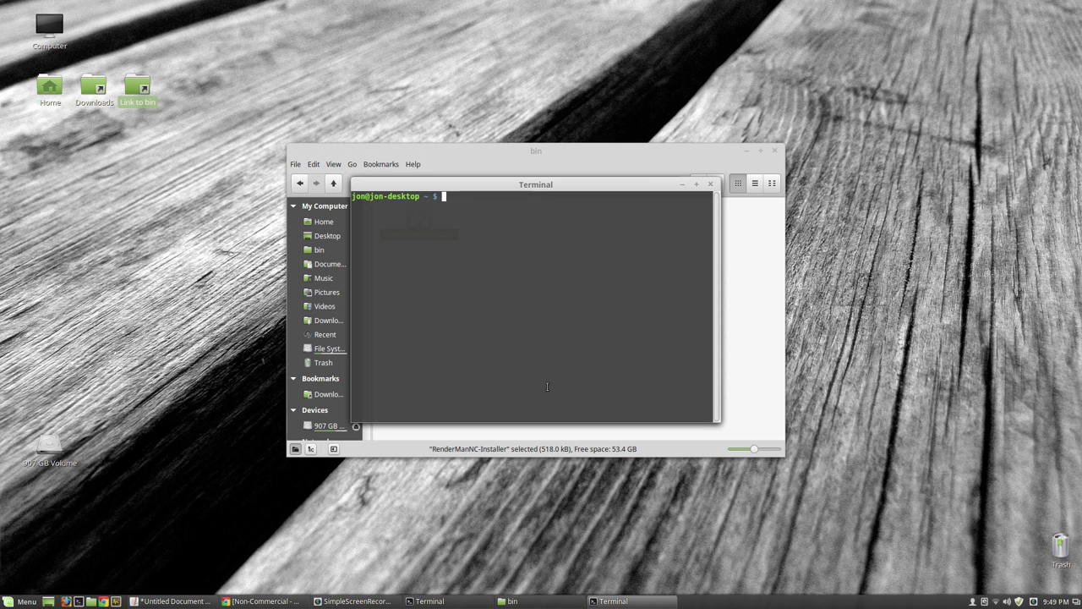
right_click(493, 269)
mouse_move(519, 352)
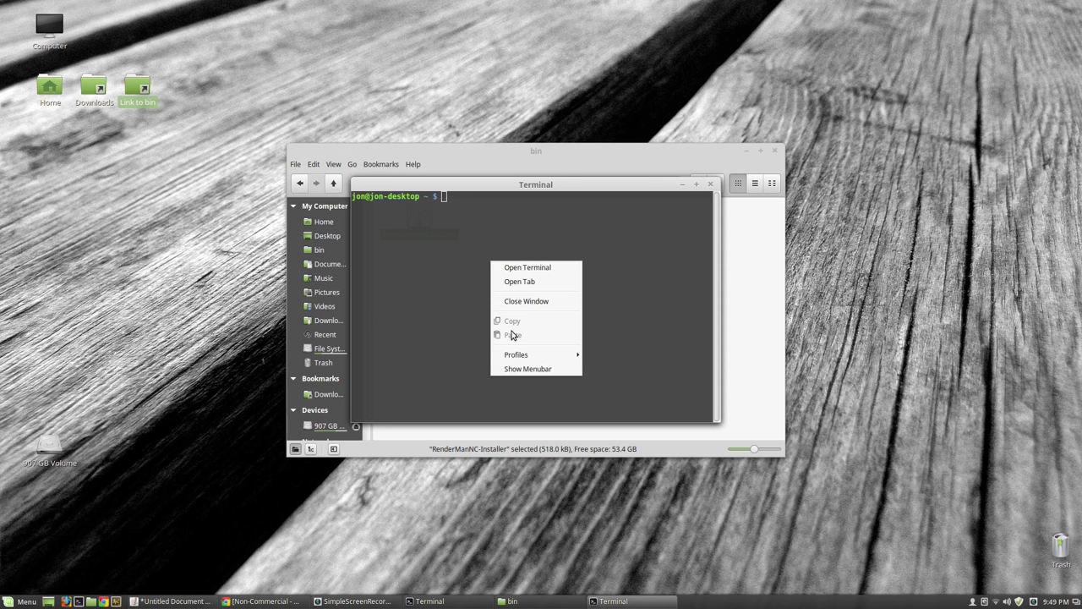
left_click(580, 161)
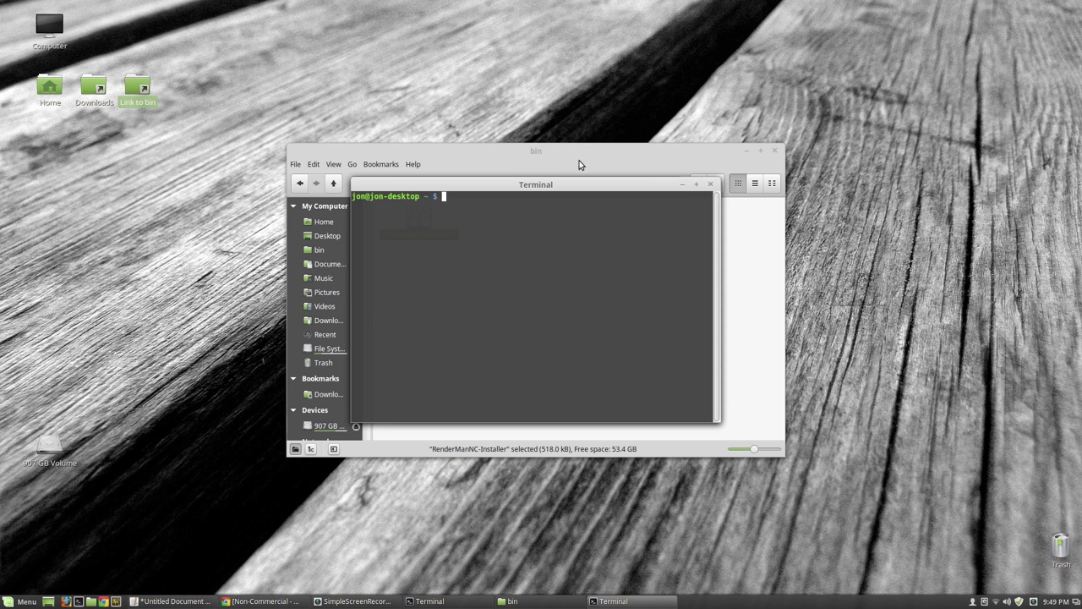
left_click(711, 186)
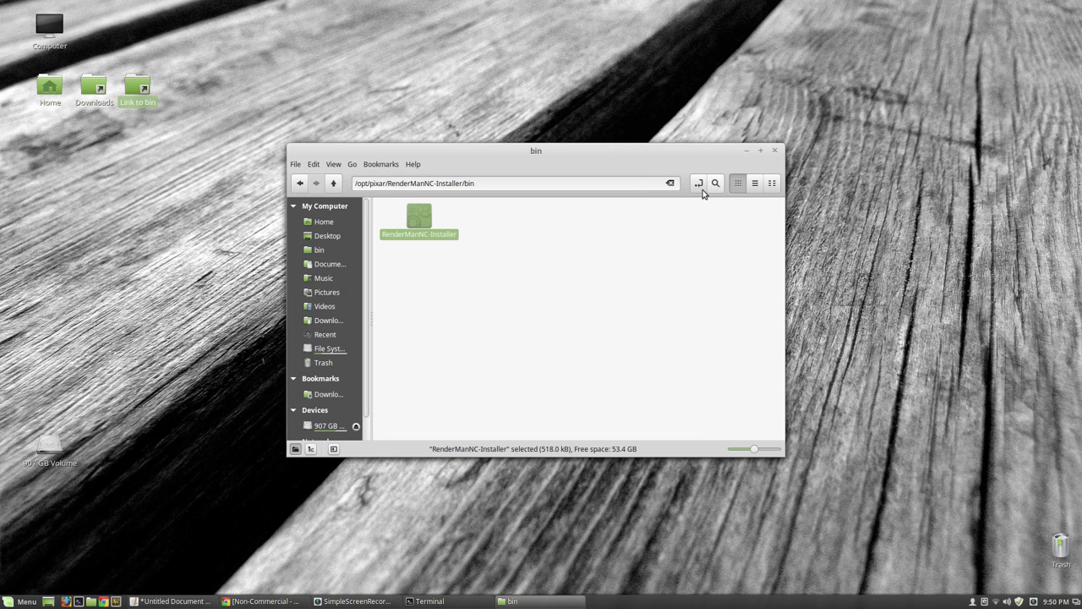
- Relaunch the installer, copy the sudo re-run command from the warning, and open a new terminal
double_click(417, 219)
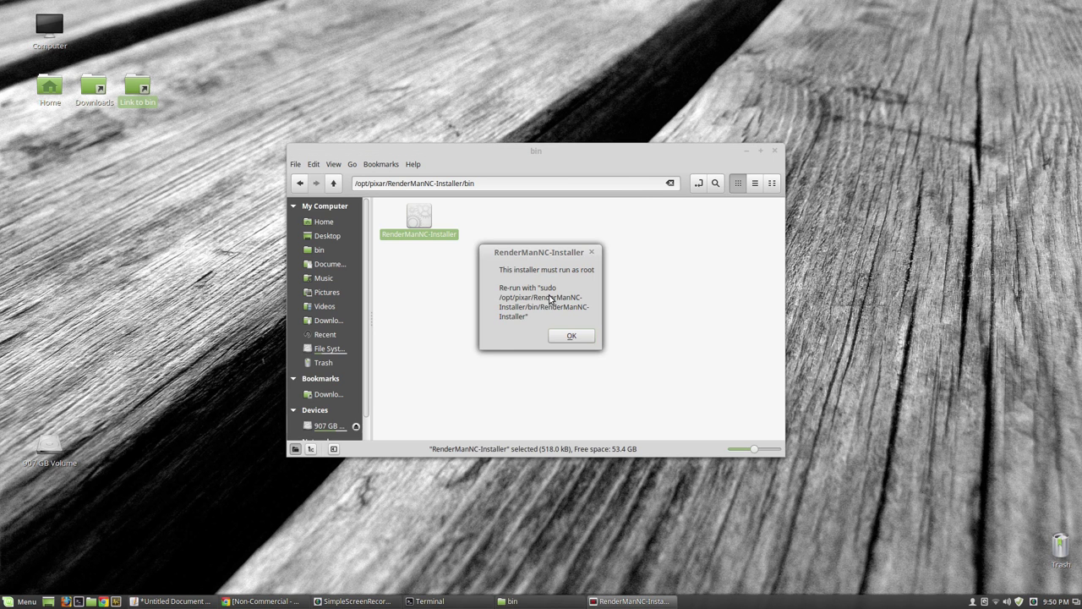
right_click(533, 308)
left_click(563, 348)
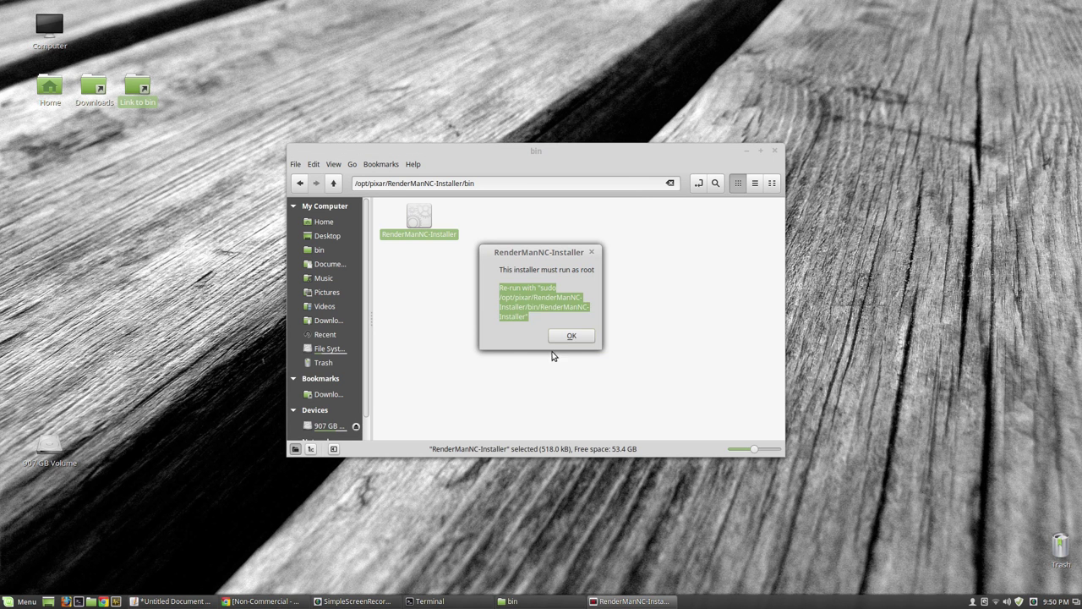
right_click(534, 301)
left_click(544, 308)
left_click(78, 601)
- Paste the sudo re-run command, strip 'Re-run with' and the quotes, and run it
right_click(445, 198)
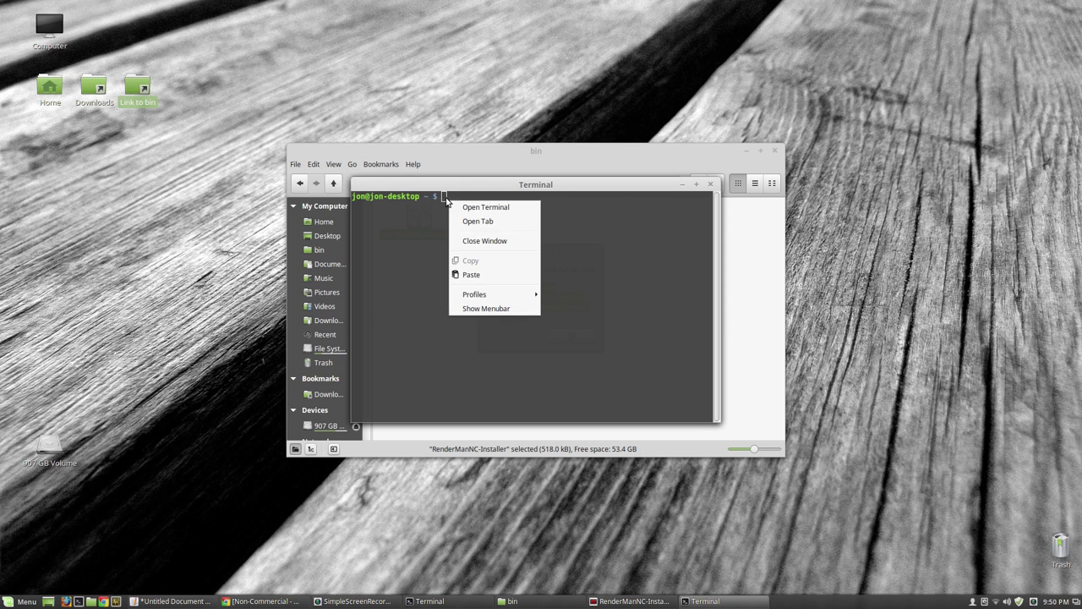
left_click(473, 270)
key("Left")
key("Left")
key("Left")
key("Left")
key("Left")
key("Left")
key("Left")
key("Left")
key("Left")
key("Left")
key("Left")
key("Left")
key("Left")
key("Left")
key("Left")
key("Left")
key("Left")
key("Left")
key("Left")
key("Left")
key("Left")
key("Left")
key("Left")
key("Left")
key("Left")
key("Left")
key("Left")
key("Left")
key("Left")
key("Left")
key("Left")
key("Left")
key("Left")
key("Left")
key("Left")
key("Left")
key("Left")
key("Left")
key("Left")
key("Left")
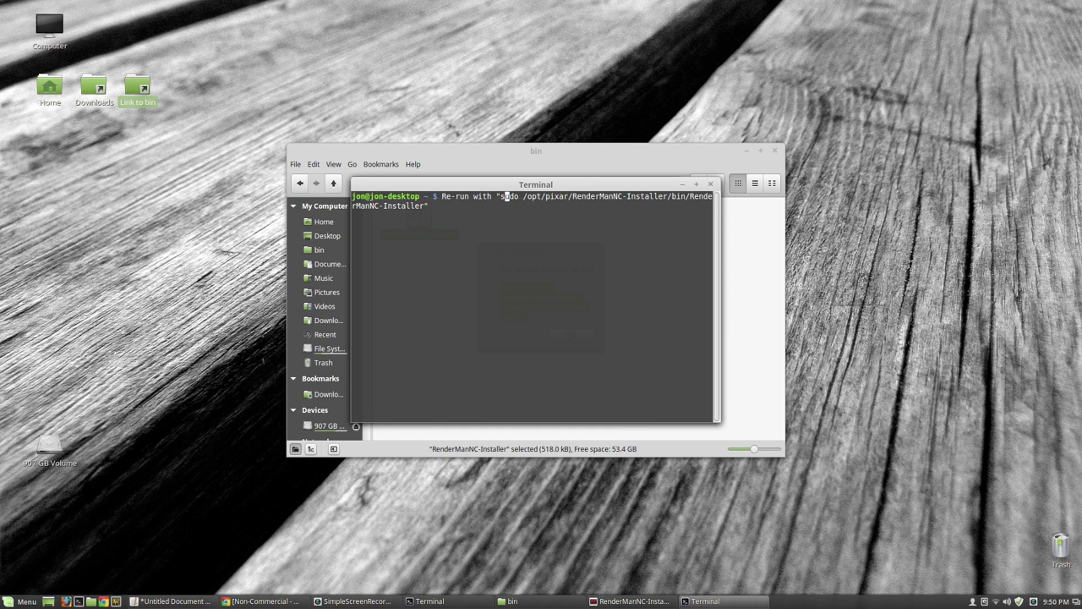
key("BackSpace")
key("BackSpace")
key("BackSpace")
key("BackSpace")
key("BackSpace")
key("BackSpace")
key("BackSpace")
key("BackSpace")
key("BackSpace")
key("BackSpace")
key("BackSpace")
key("BackSpace")
key("BackSpace")
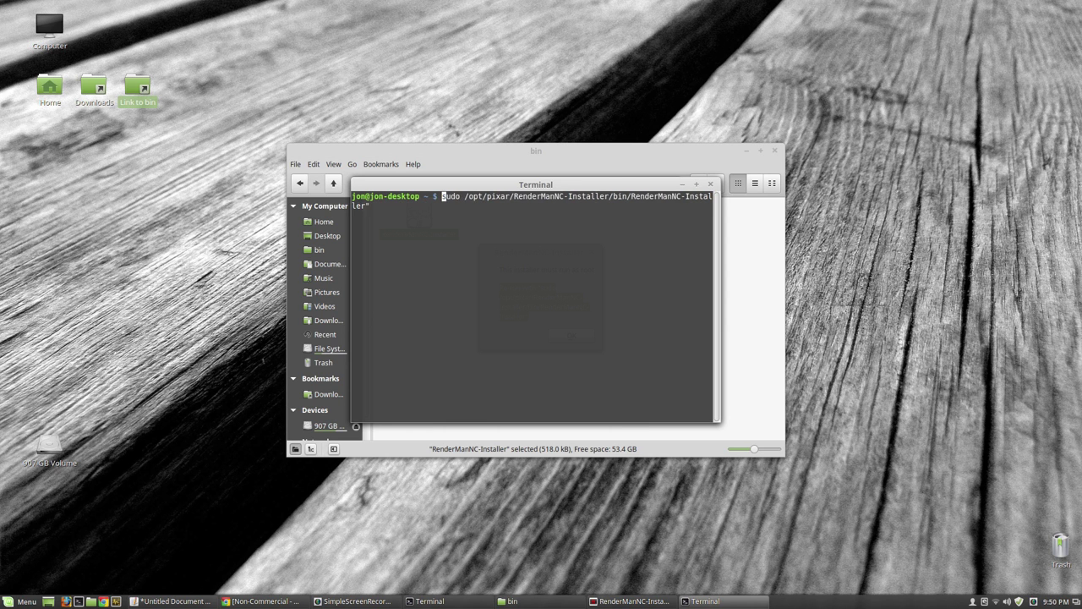
key("Right")
key("Right")
key("Right")
key("Right")
key("Right")
key("Right")
key("Right")
key("Right")
key("Right")
key("Right")
key("Right")
key("Right")
key("Right")
key("Right")
key("Right")
key("Right")
key("Right")
key("Right")
key("Right")
key("Right")
key("Right")
key("Right")
key("Right")
key("Right")
key("Right")
key("Right")
key("Right")
key("Right")
key("Right")
key("Right")
key("Right")
key("Right")
key("Right")
key("Right")
key("Right")
key("Right")
key("Right")
key("Right")
key("Right")
key("Right")
key("BackSpace")
key("Return")
key("Return")
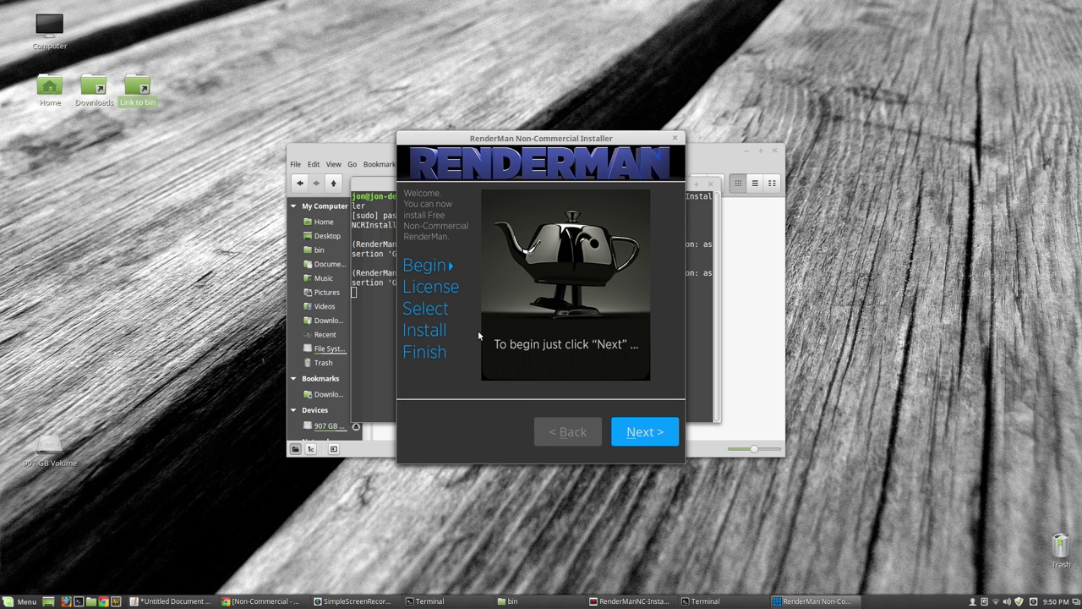
- Log in on the license page with the Forum User ID and password
left_click(649, 431)
left_click(579, 195)
type("jdent02")
key("Tab")
type("*********")
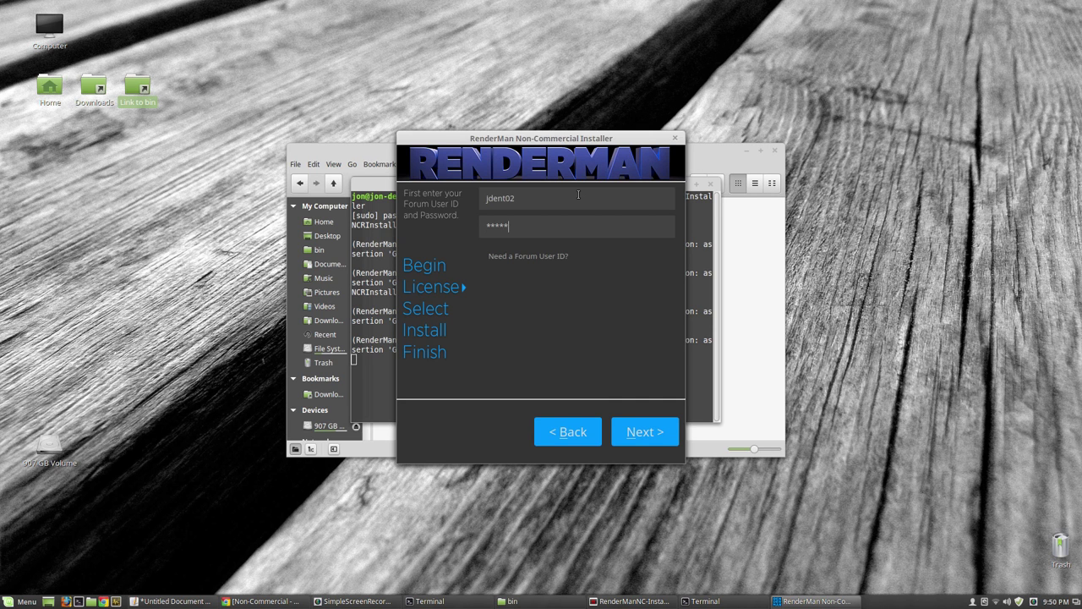
type("***")
left_click(647, 429)
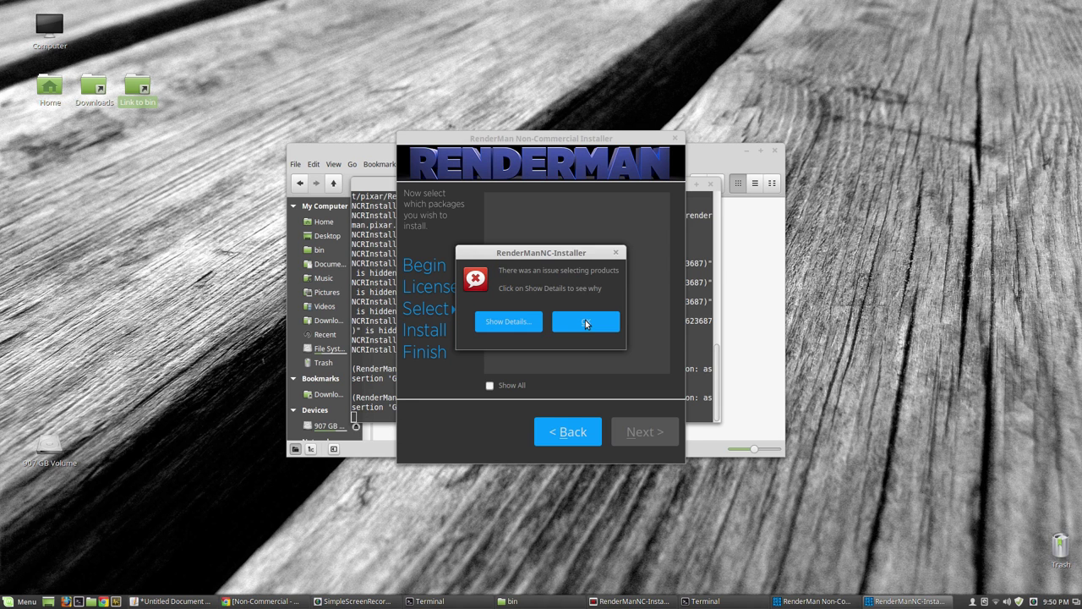
- Dismiss the product error, show all packages and add RenderMan Studio 20.10 for Maya 2016
left_click(586, 323)
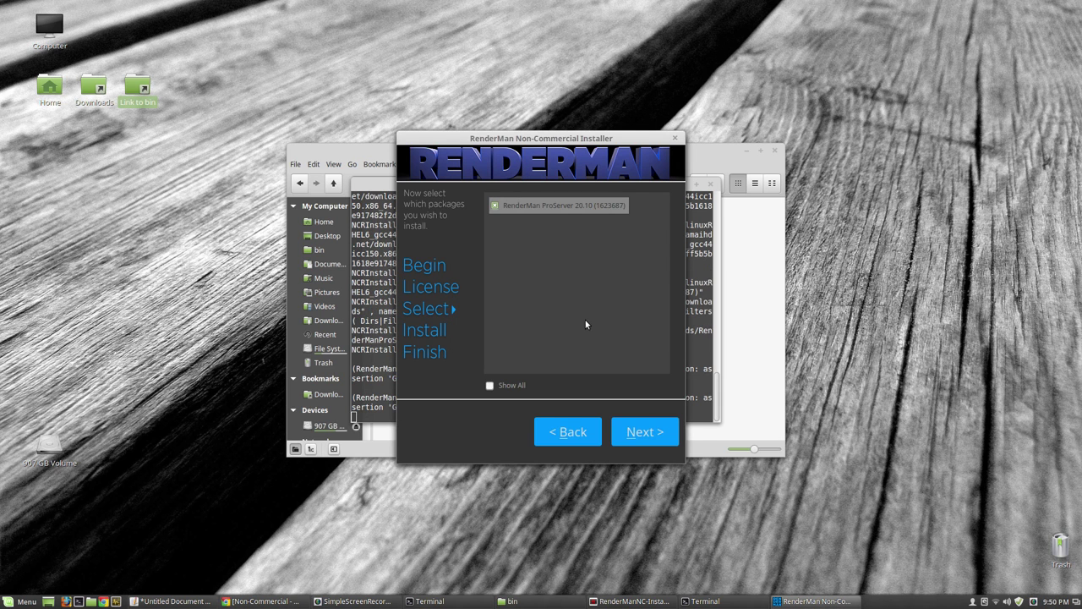
left_click(490, 386)
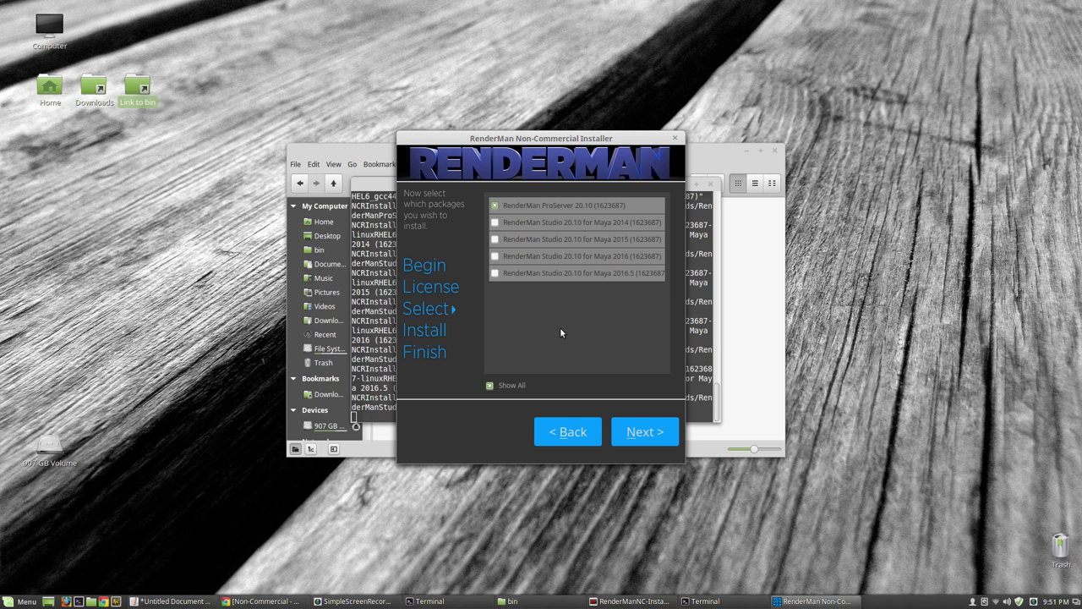
left_click(581, 257)
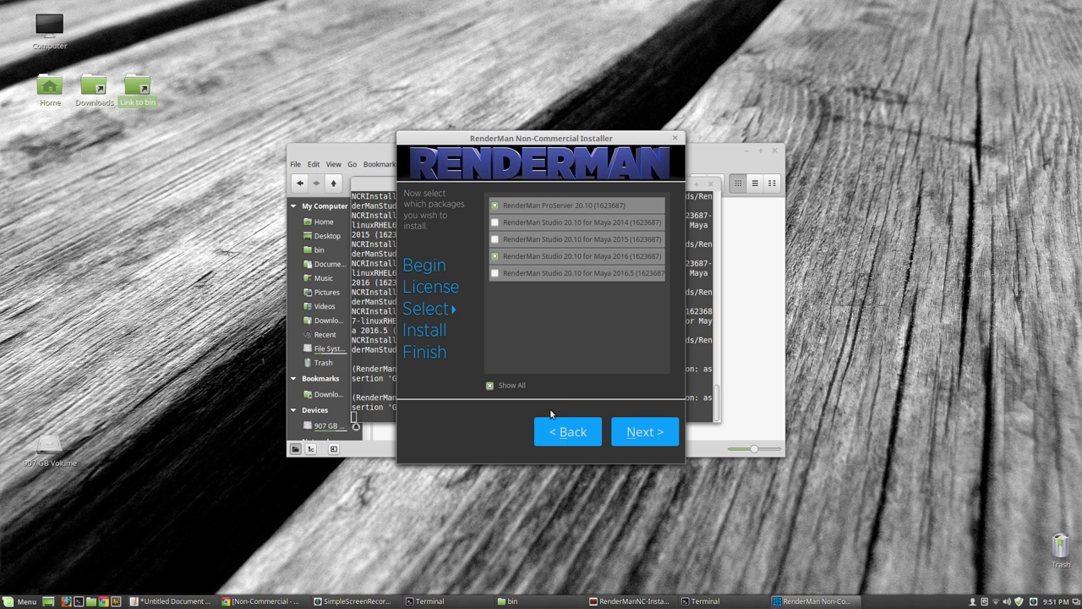
- Close the installer, Terminal and bin folder window, dismissing the root warning
left_click(675, 138)
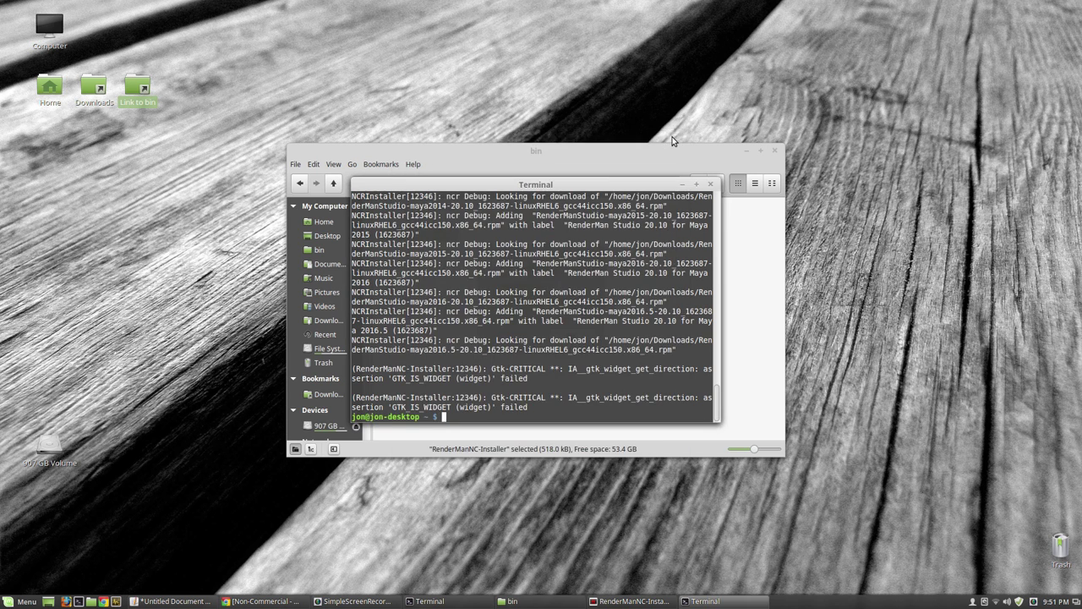
left_click(712, 187)
left_click(572, 337)
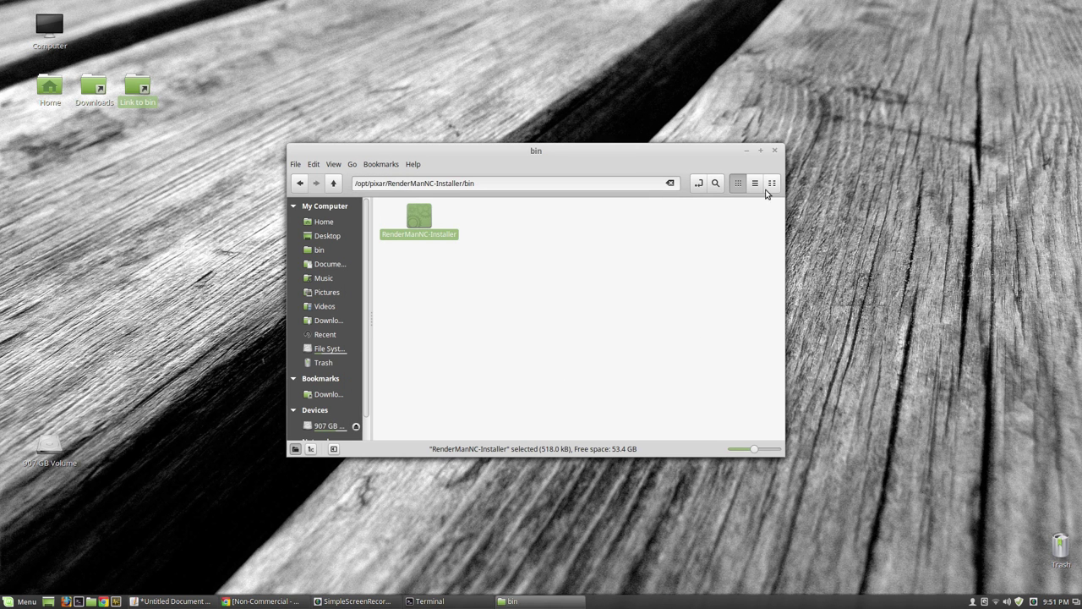
left_click(775, 150)
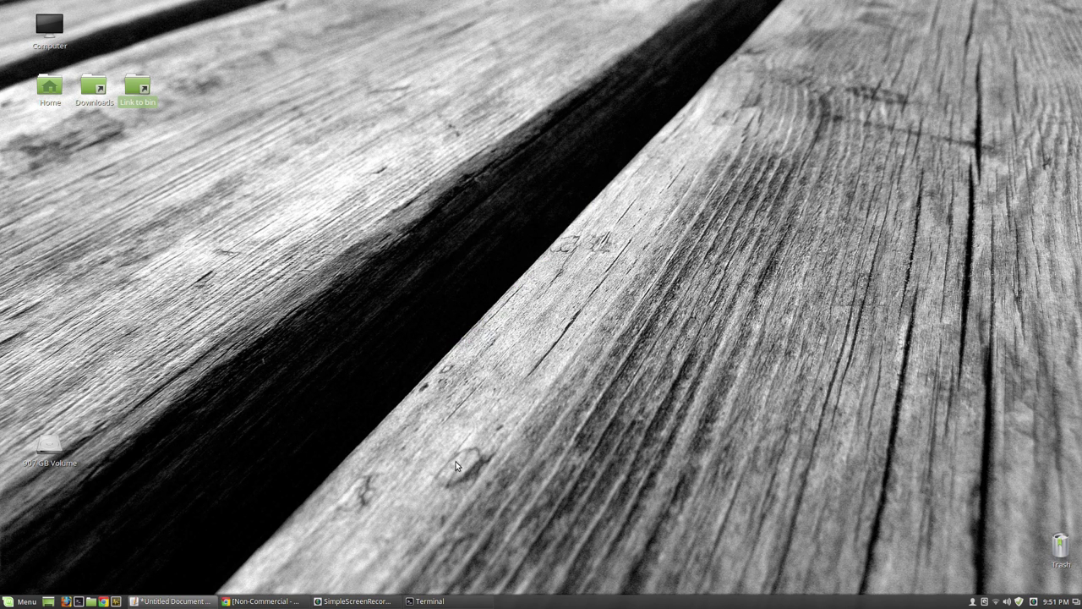
- Bring Chrome back and switch to the GitHub bsavery/PRMan-for-Blender tab
left_click(258, 601)
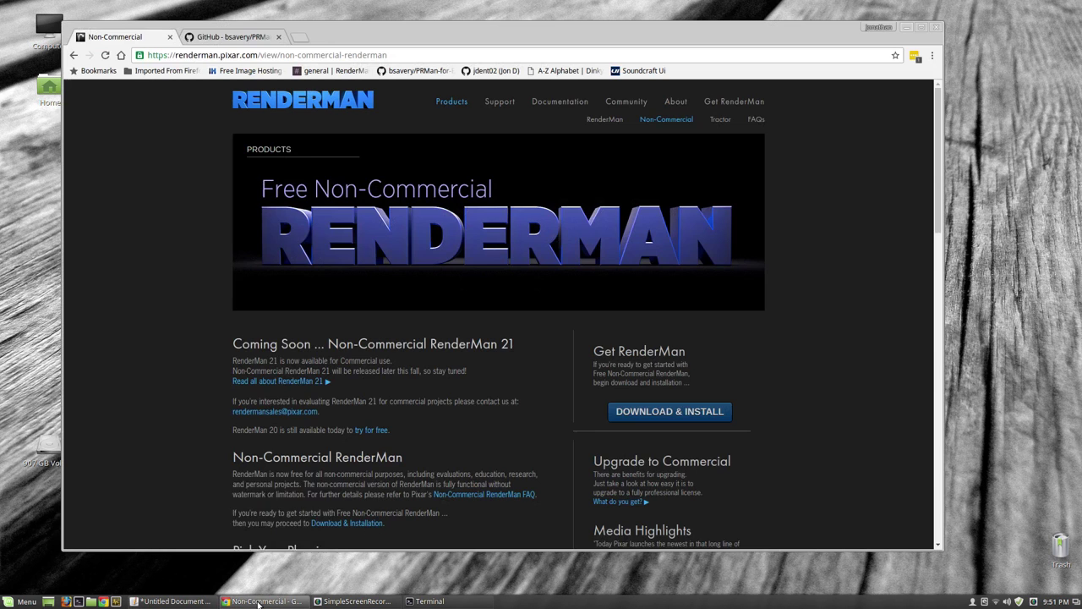
left_click(233, 36)
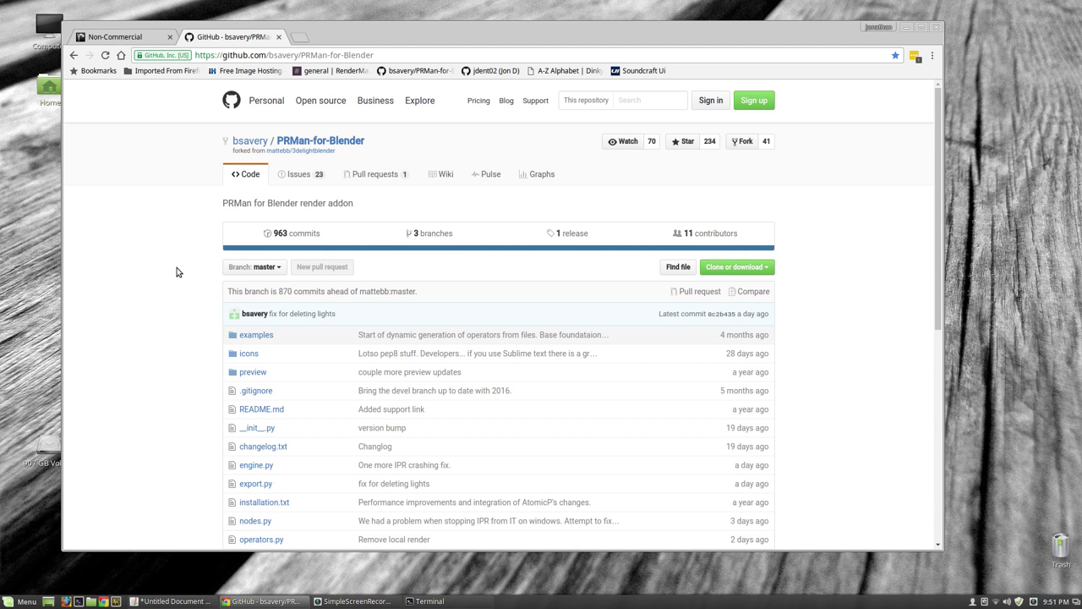
left_click(430, 240)
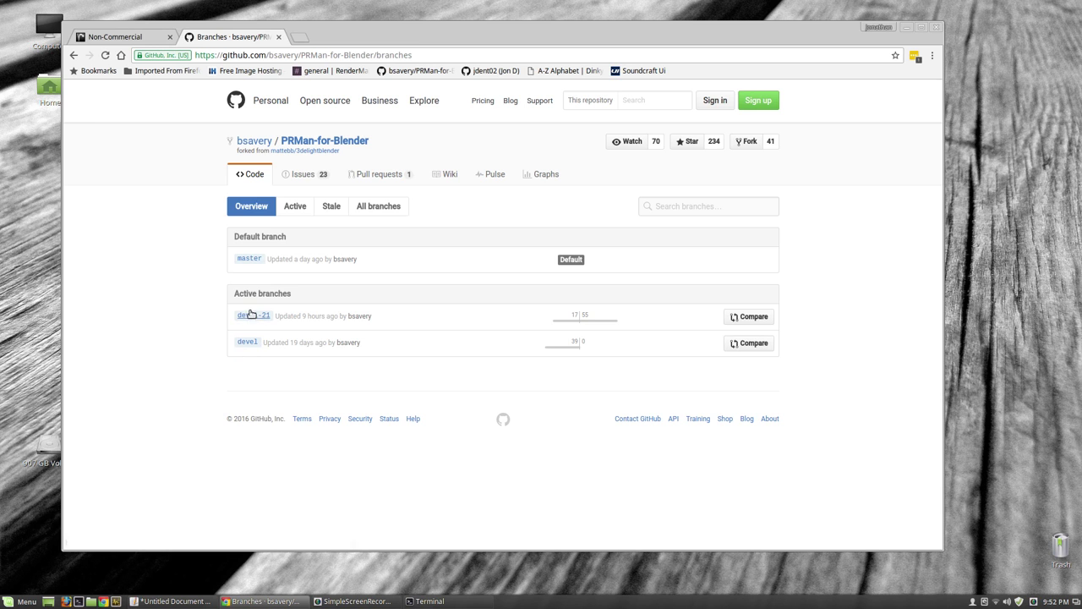
left_click(248, 260)
left_click(74, 56)
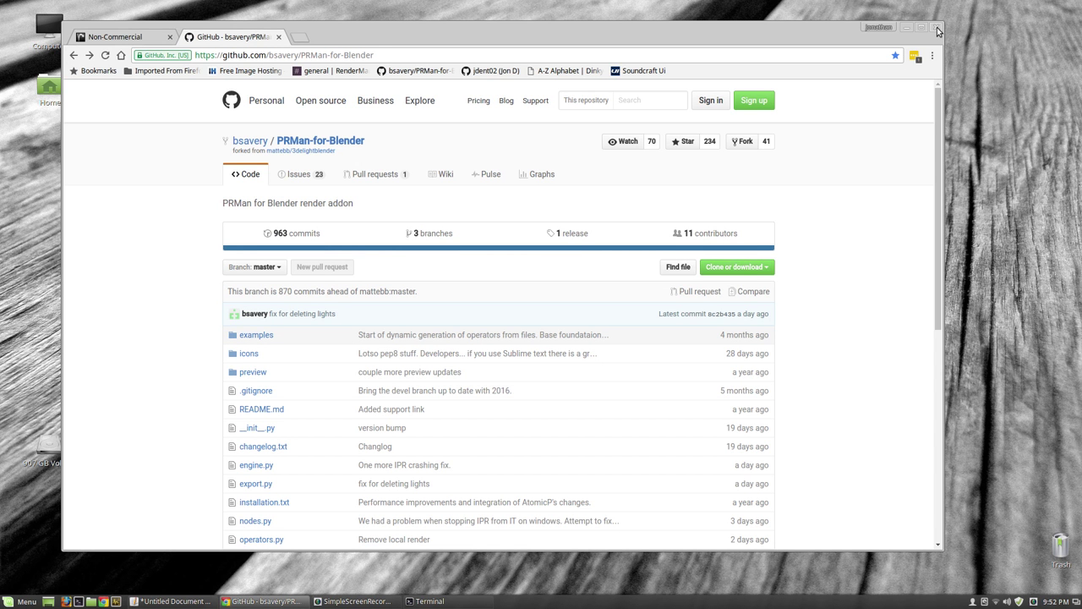
- Close Chrome and confirm PRMan-for-Blender-master is in blender-2.77a/2.77/scripts/addons
left_click(936, 29)
double_click(138, 86)
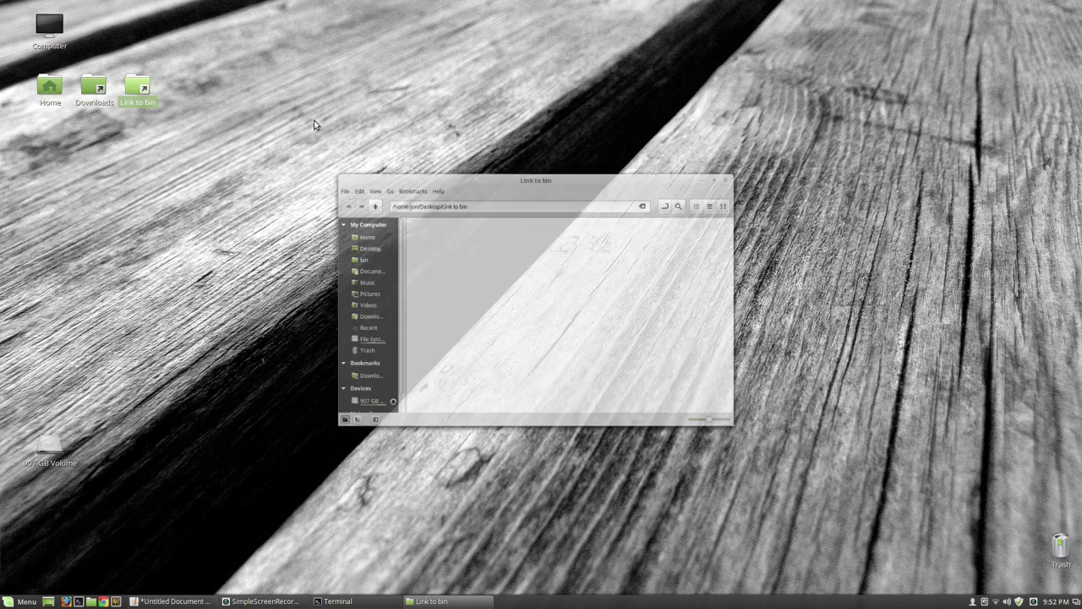
double_click(510, 222)
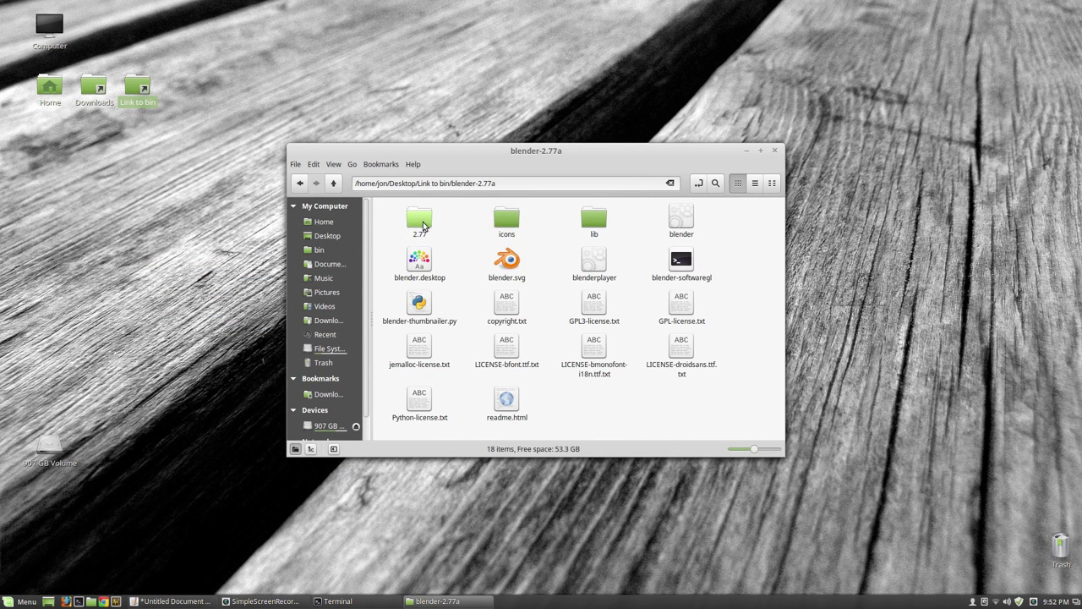
double_click(420, 221)
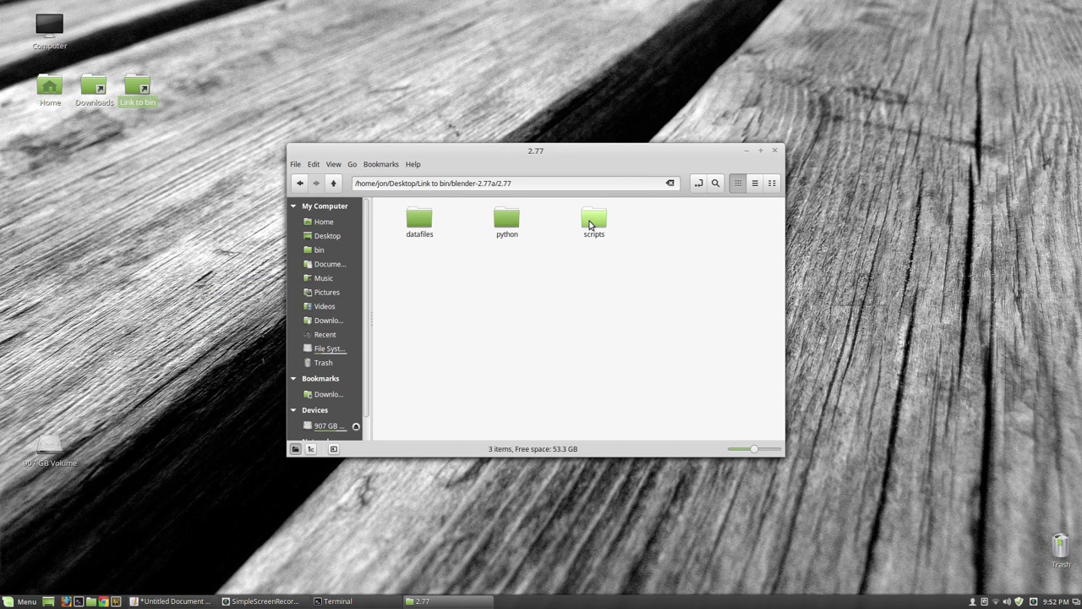
double_click(594, 218)
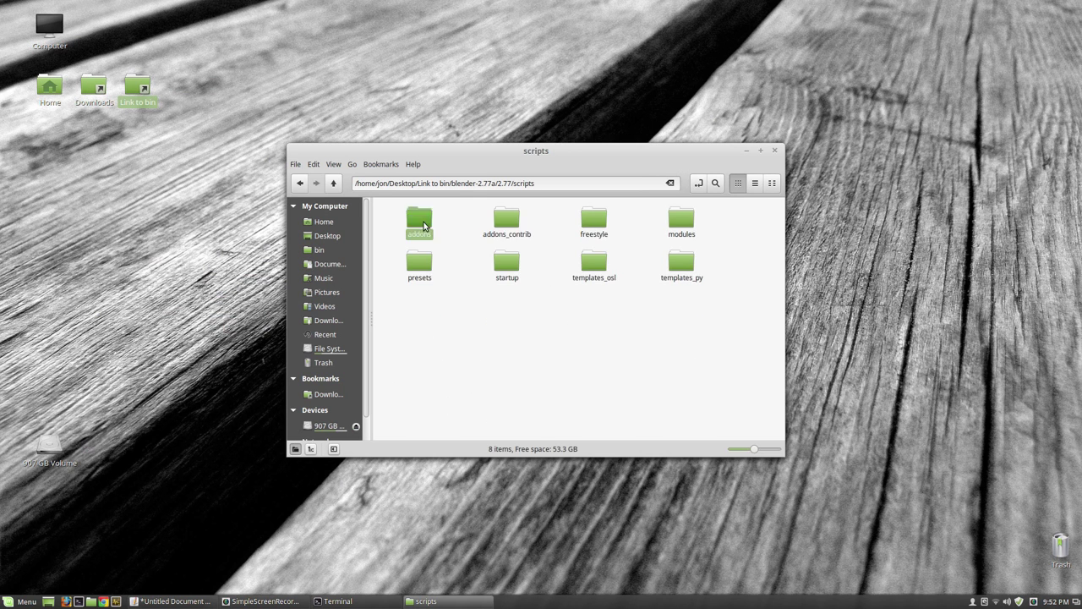
double_click(419, 219)
scroll(596, 351, "down", 3)
scroll(596, 351, "down", 5)
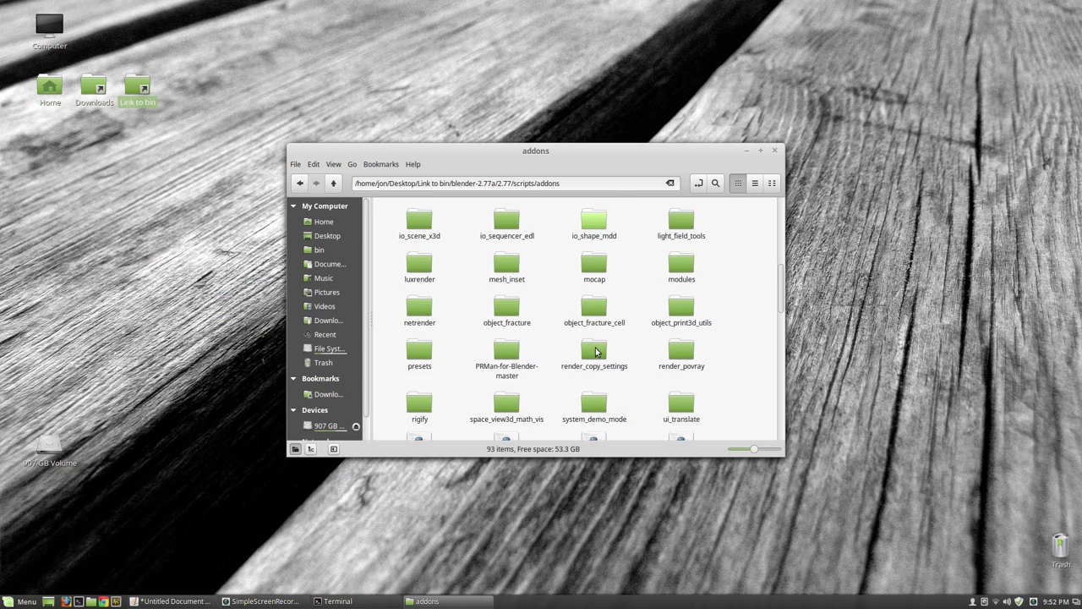
left_click(517, 295)
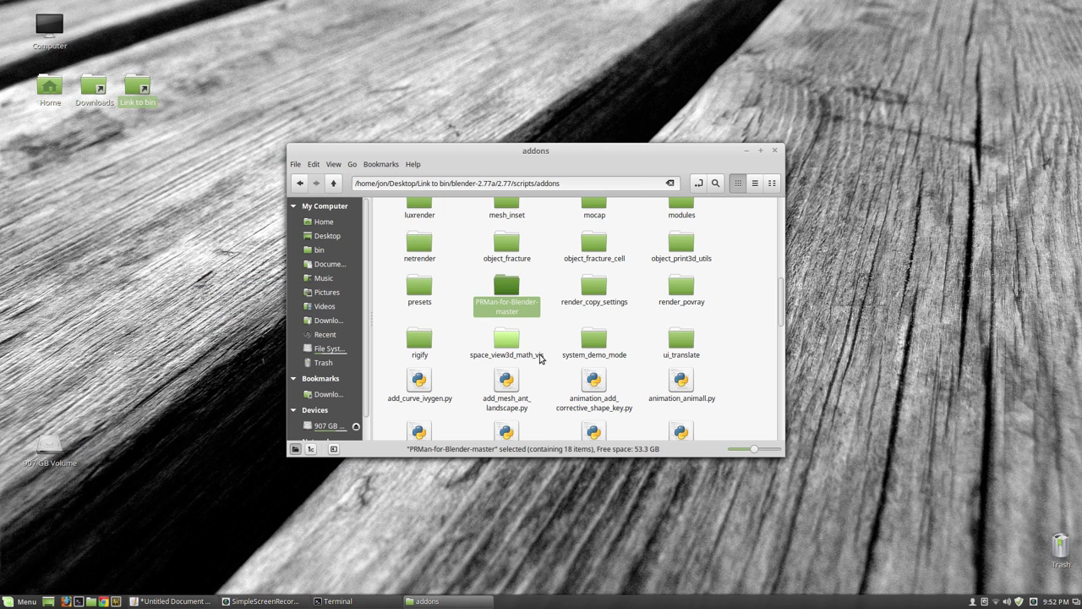
left_click(775, 152)
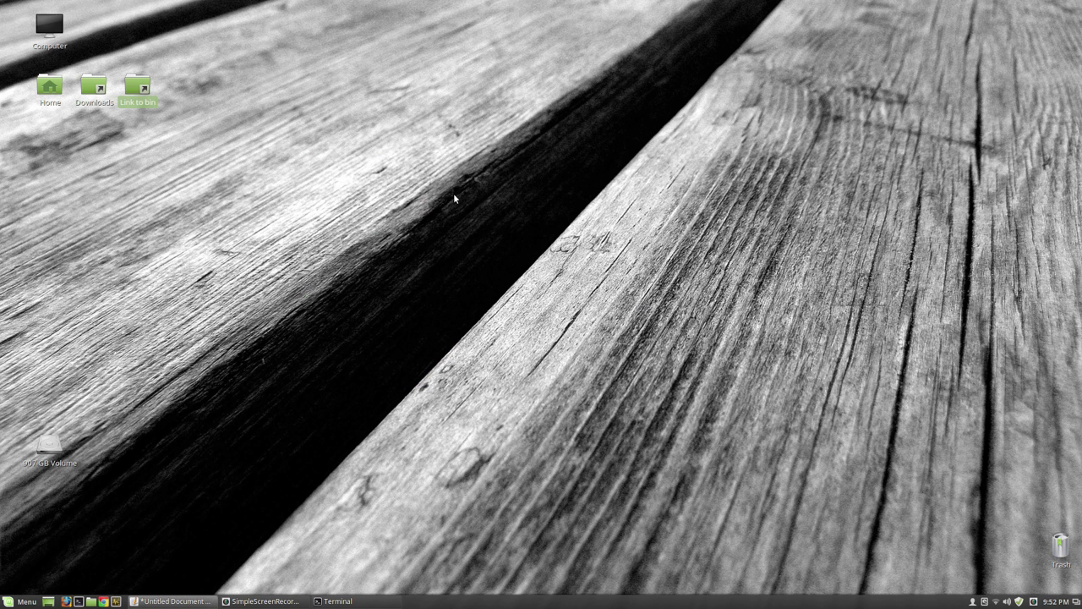
- Launch Blender from the blender-2.77a folder and maximize its window
double_click(138, 86)
double_click(505, 222)
double_click(672, 223)
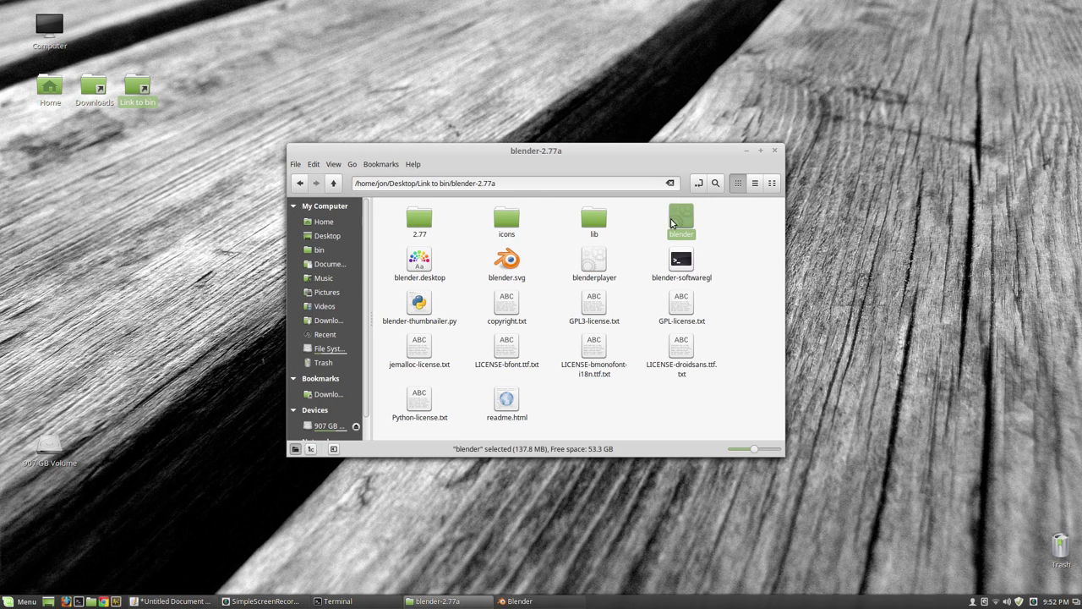
double_click(636, 71)
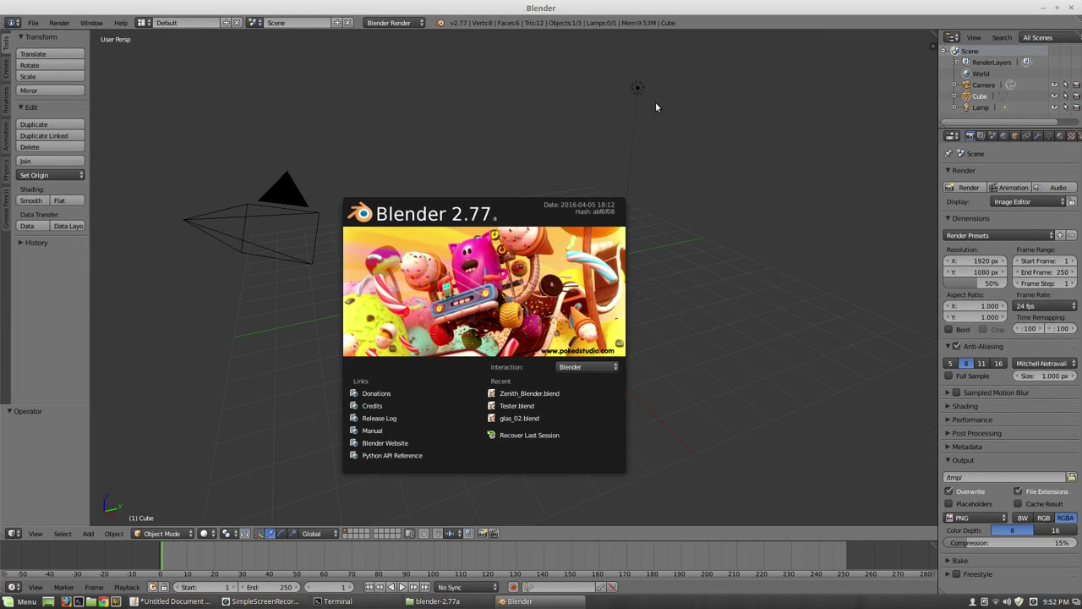
- Close the splash, open User Preferences (Ctrl+Alt+U), search 'render' and tick RenderMan For Blender
left_click(696, 174)
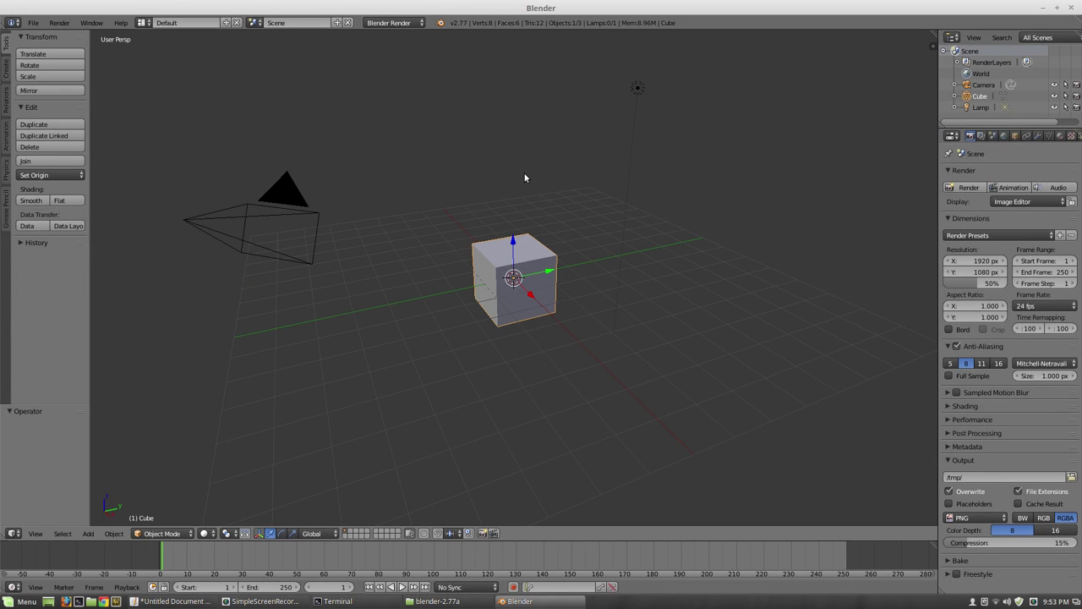
key("ctrl+alt+u")
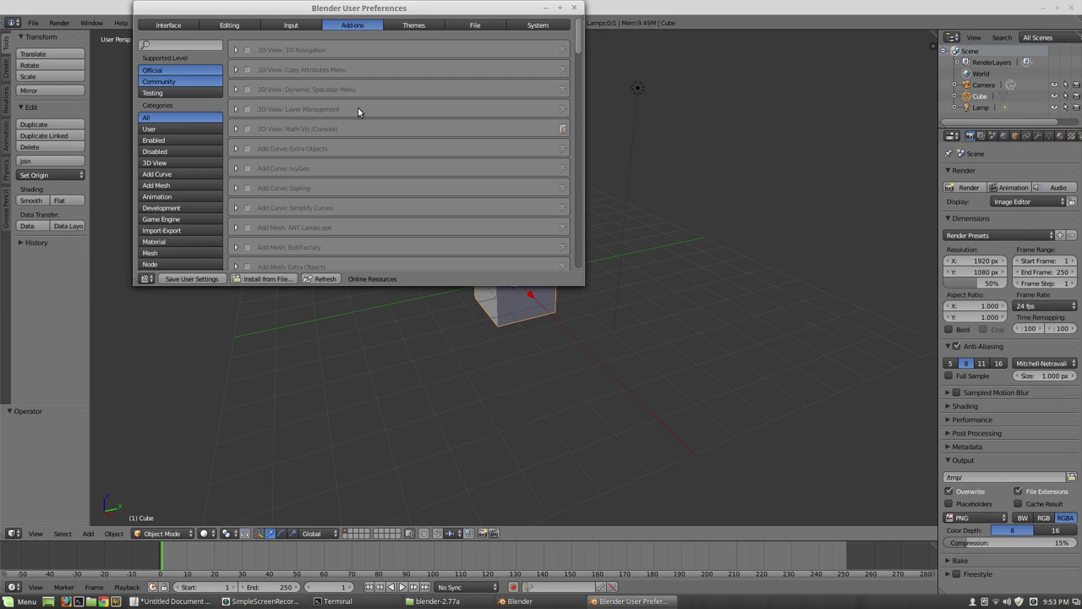
left_click(167, 44)
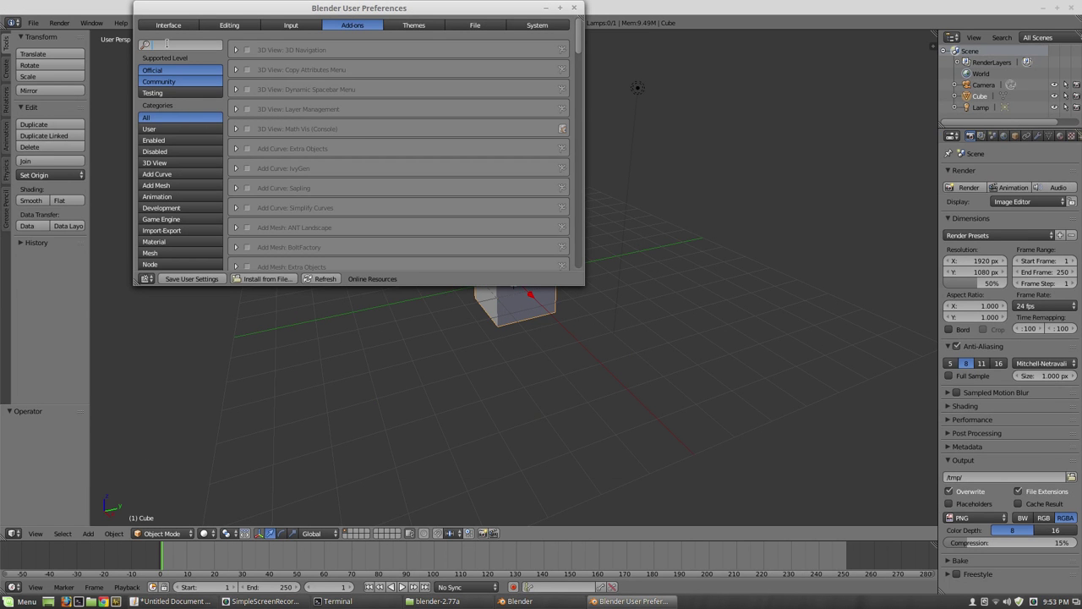
type("render")
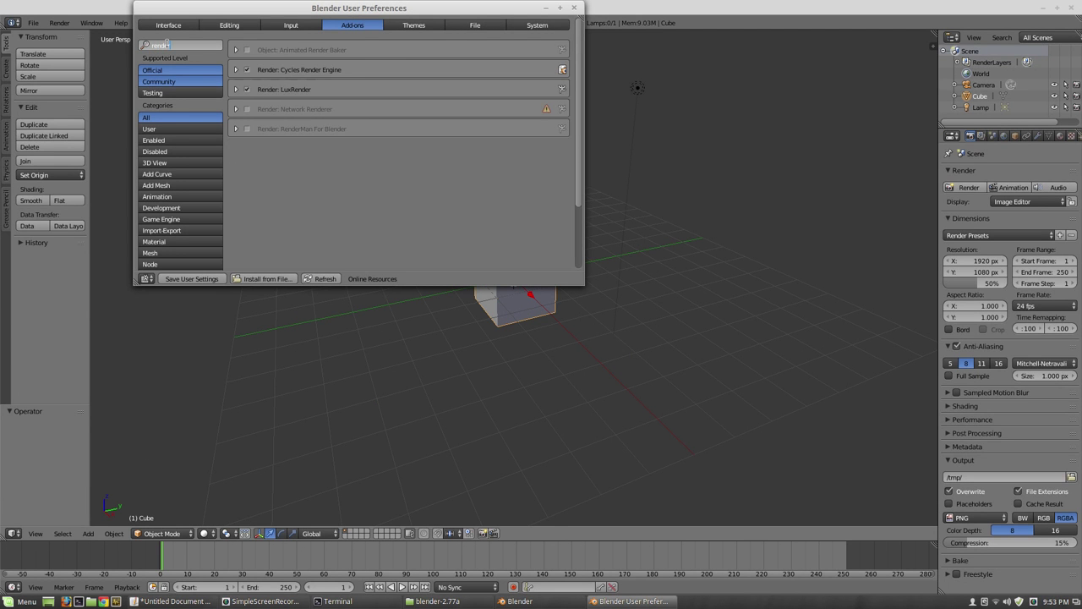
key("Return")
left_click(235, 129)
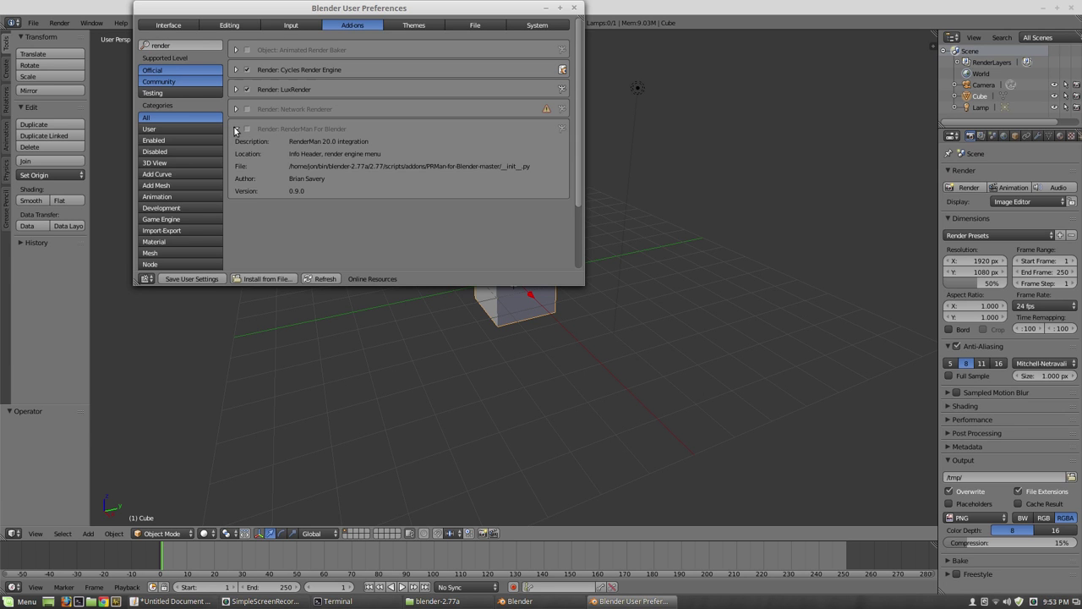
left_click(247, 130)
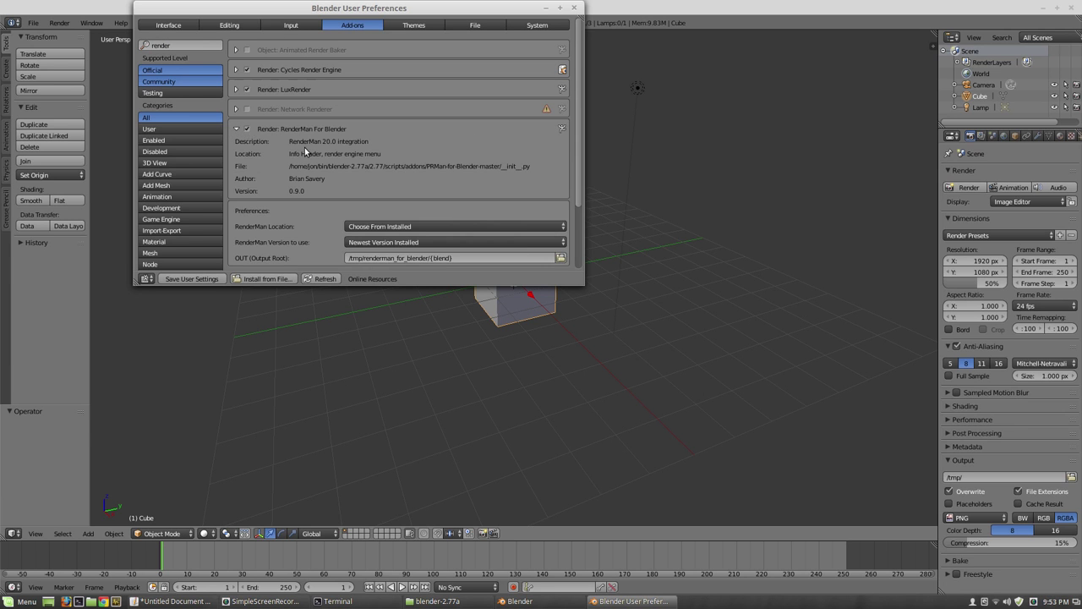
scroll(505, 181, "down", 2)
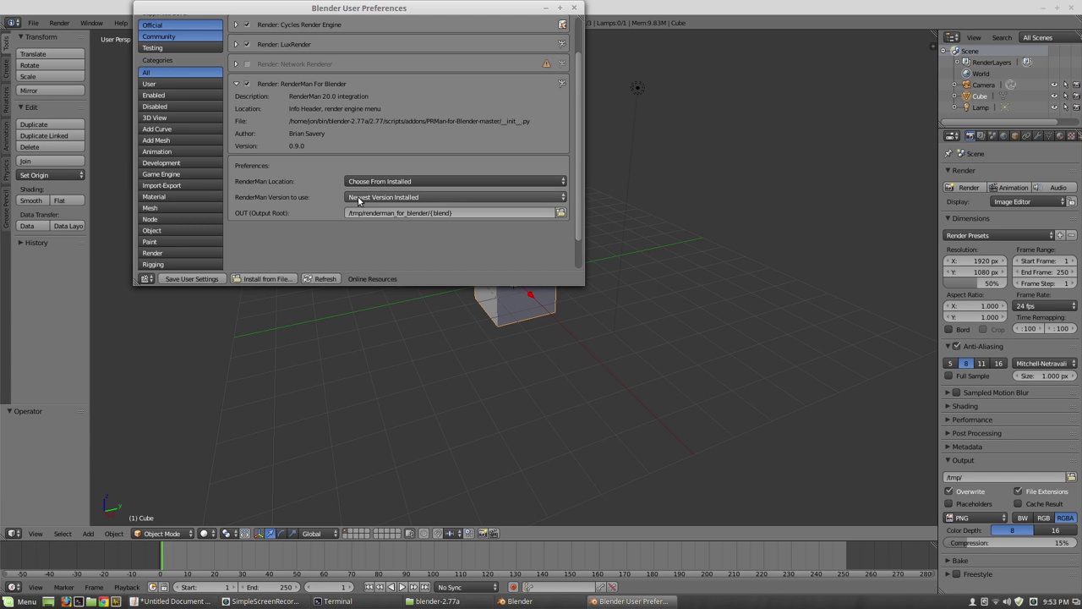
left_click(358, 198)
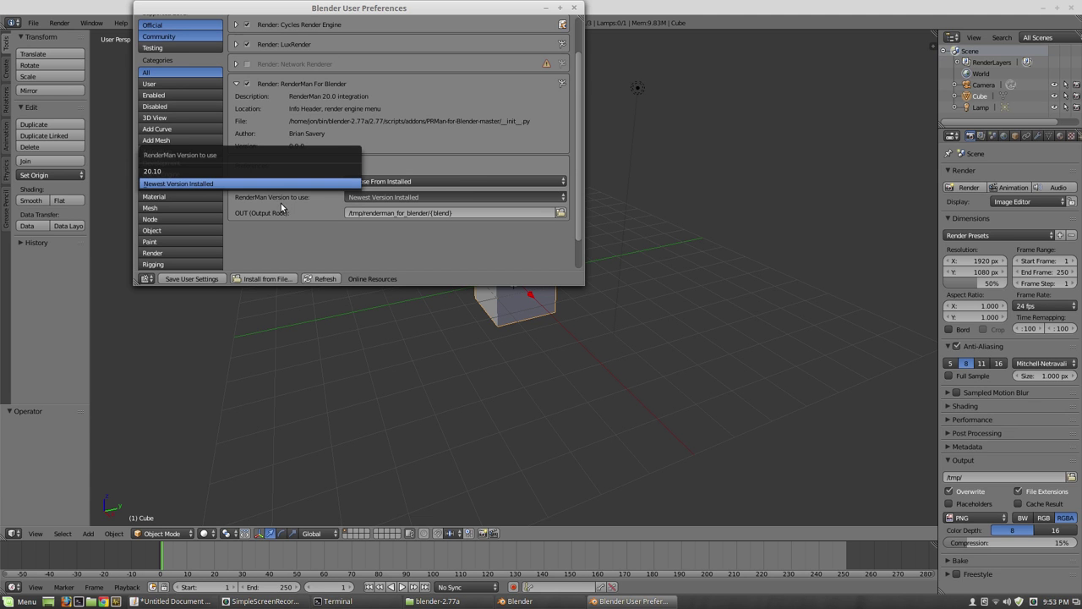
left_click(280, 200)
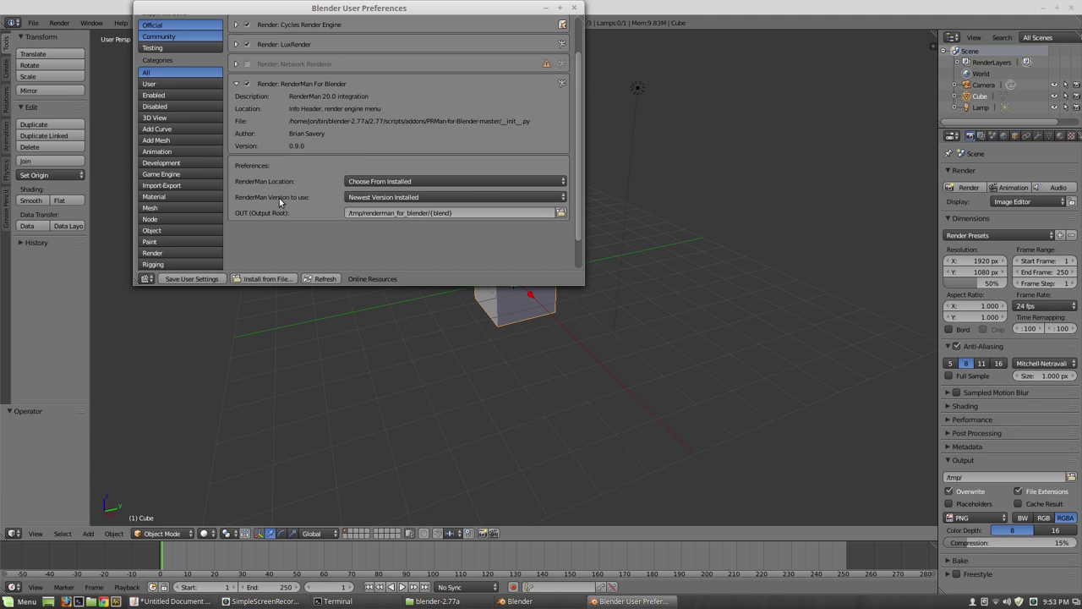
left_click(390, 181)
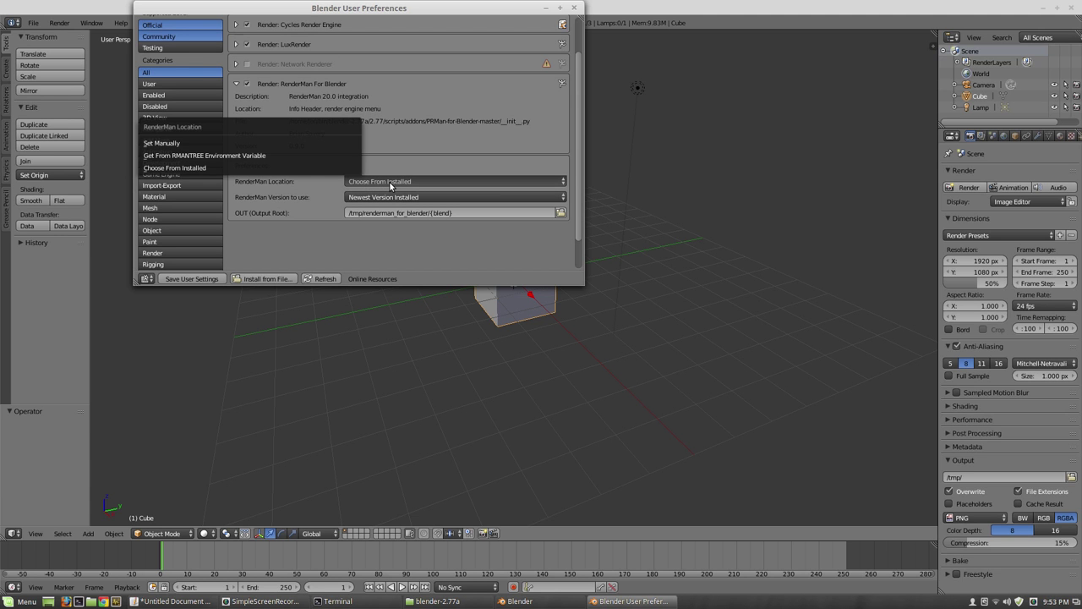
left_click(166, 143)
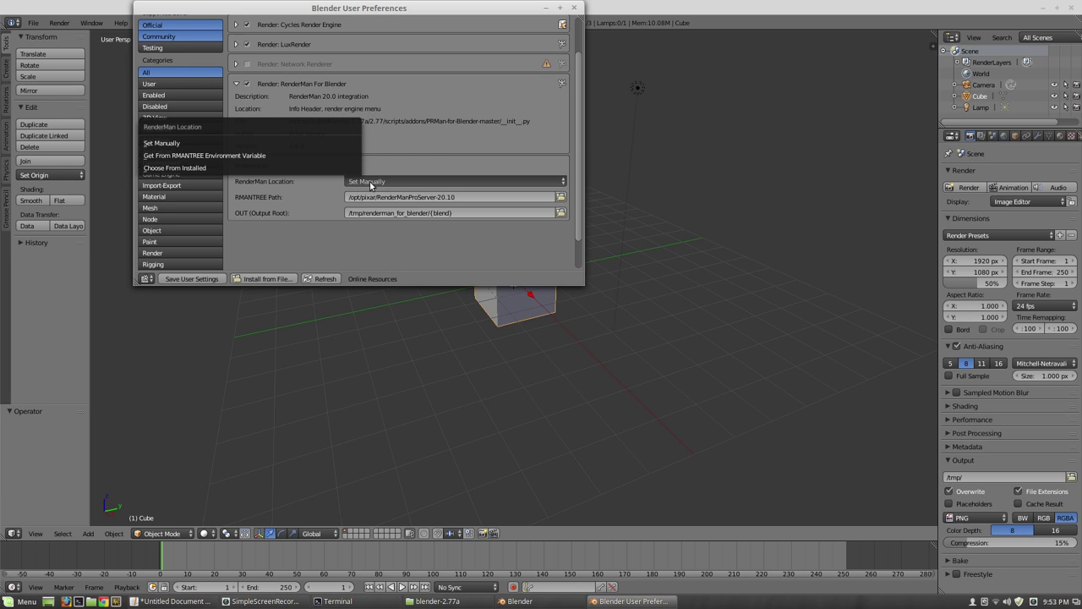
left_click(297, 168)
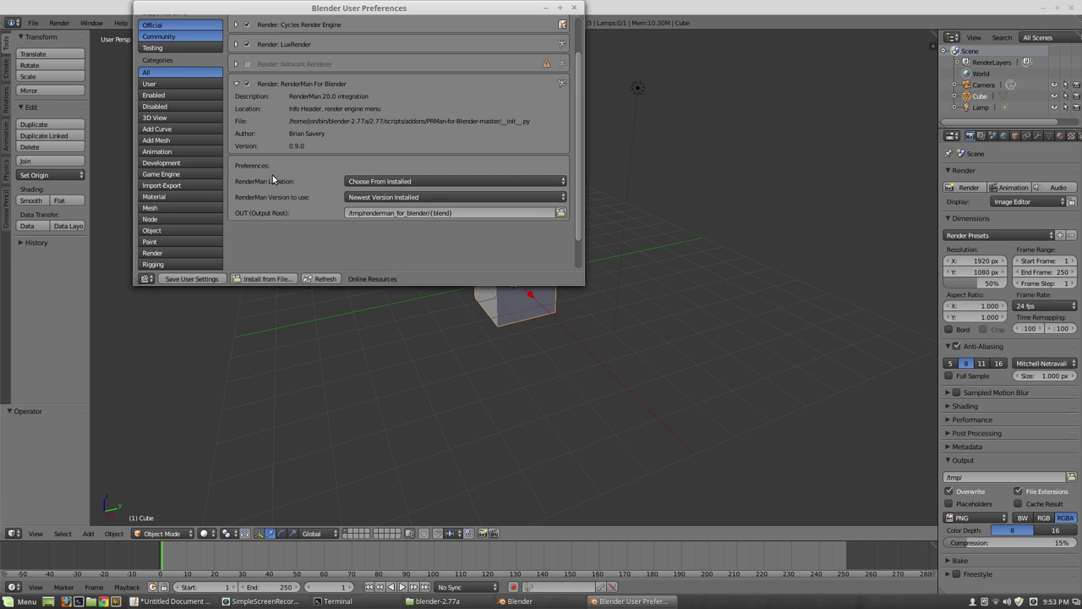
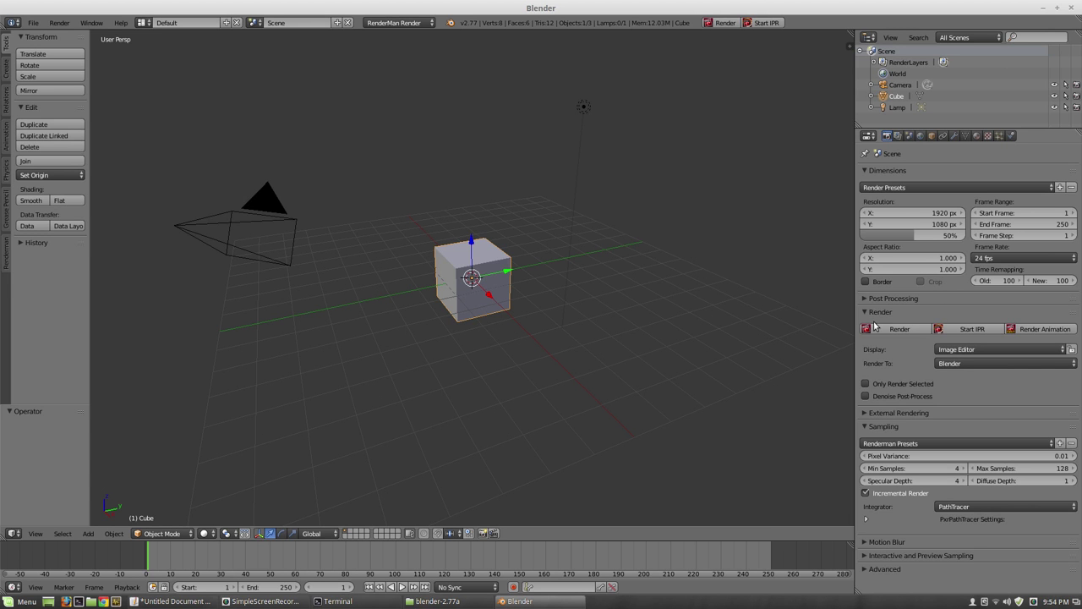
- Expand External Rendering under Render To, briefly enable it, then leave external rendering disabled
left_click(963, 364)
left_click(863, 412)
scroll(932, 425, "down", 1)
left_click(894, 427)
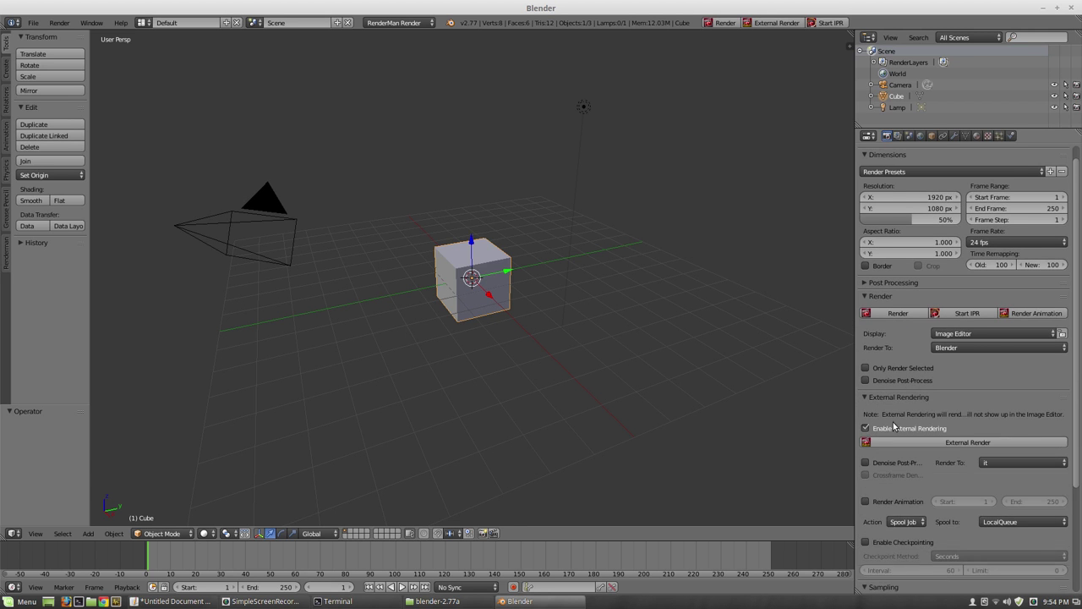
scroll(897, 427, "down", 4)
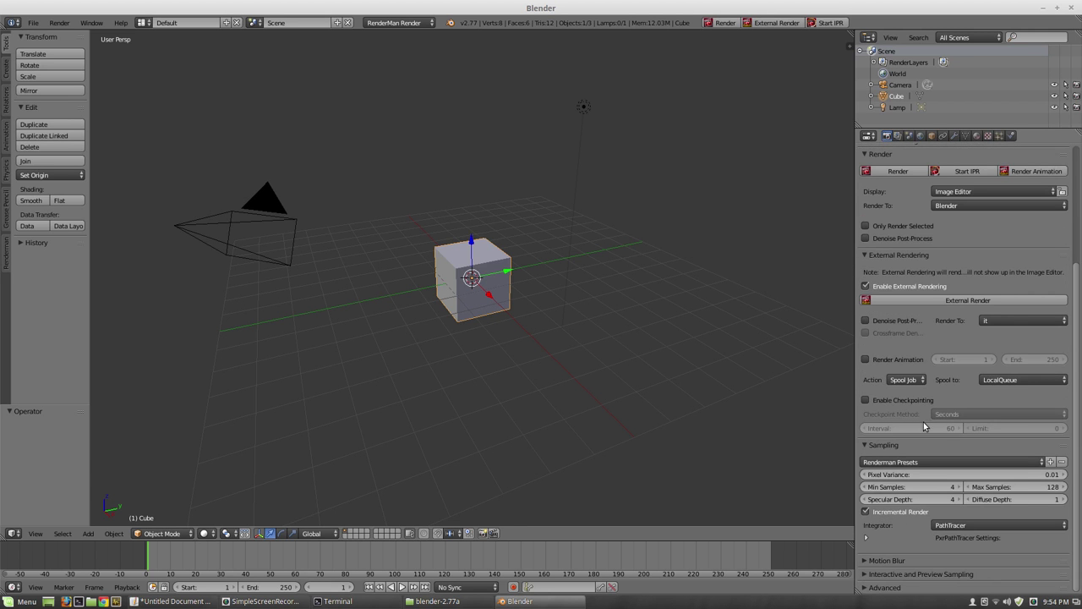
scroll(925, 427, "up", 2)
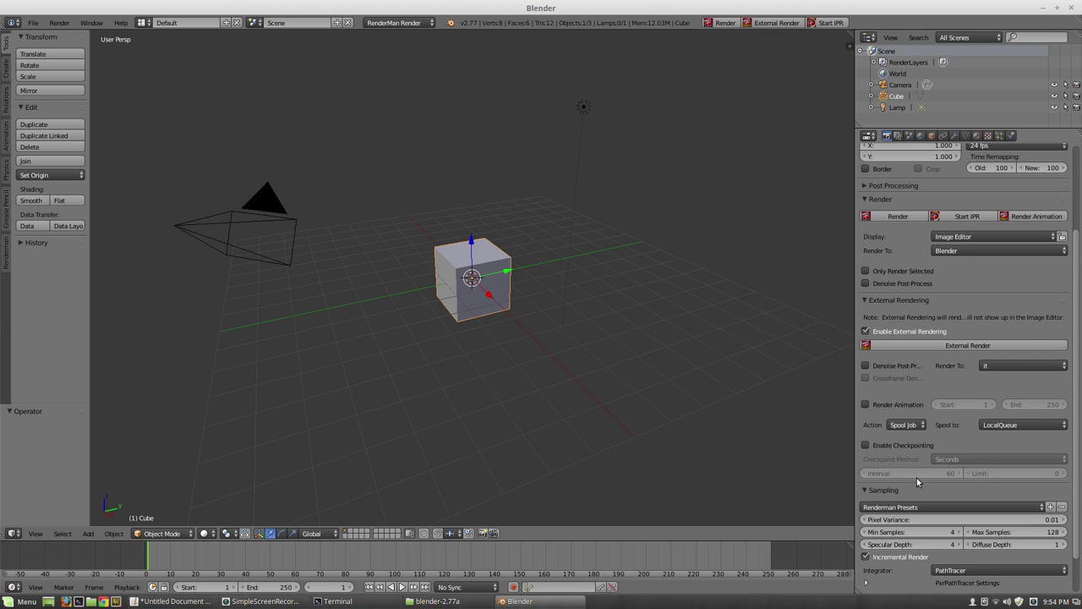
left_click(864, 330)
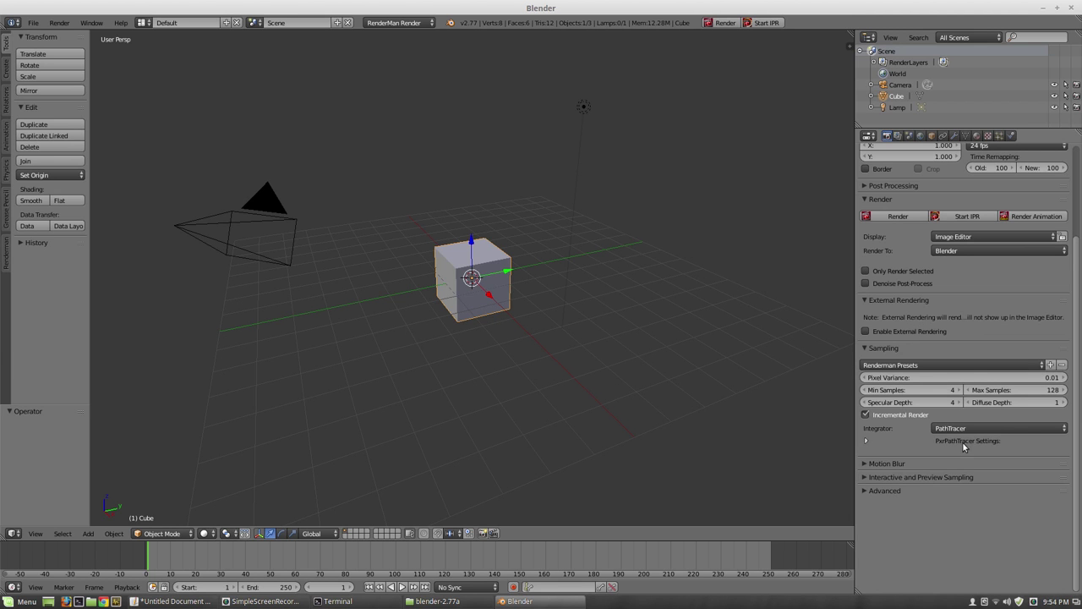
- Pick a RenderMan sampling preset and expand the PxrPathTracer settings to view the integrator list
left_click(932, 362)
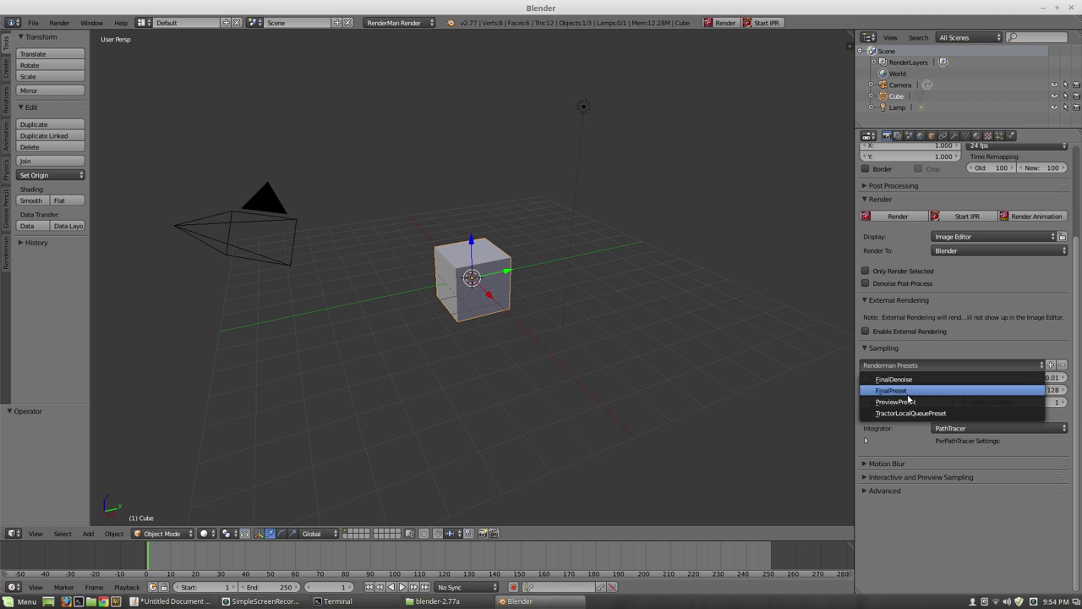
left_click(916, 377)
left_click(975, 347)
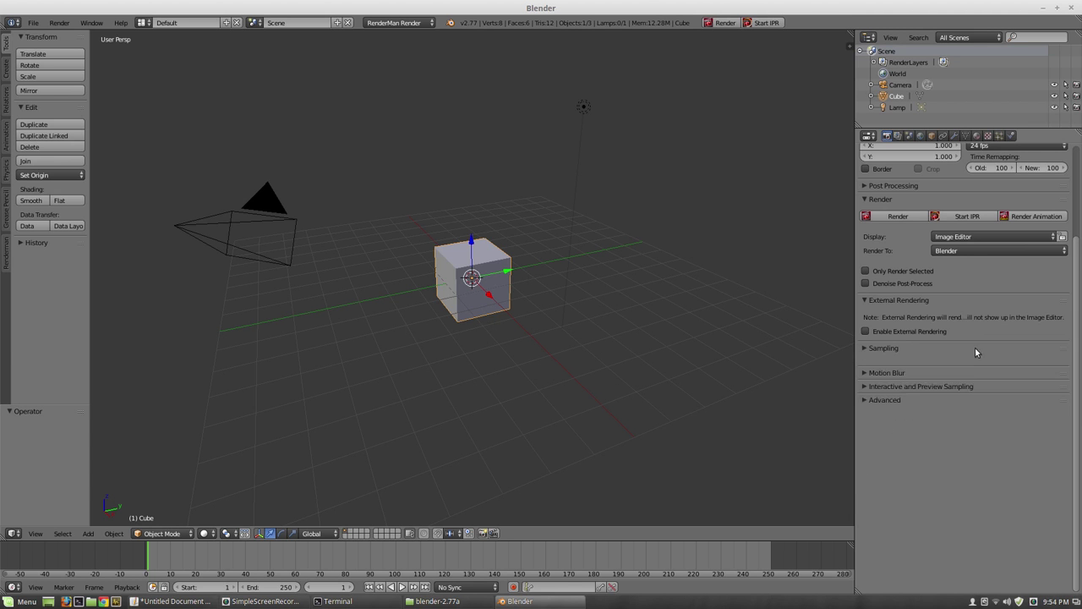
left_click(913, 350)
left_click(866, 440)
scroll(960, 400, "down", 4)
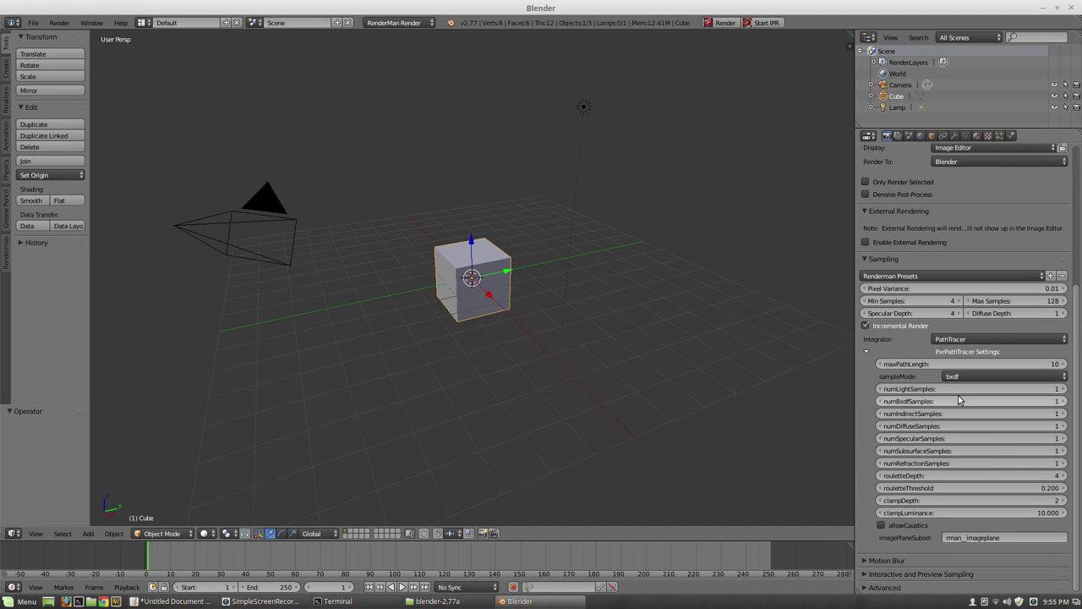
left_click(956, 340)
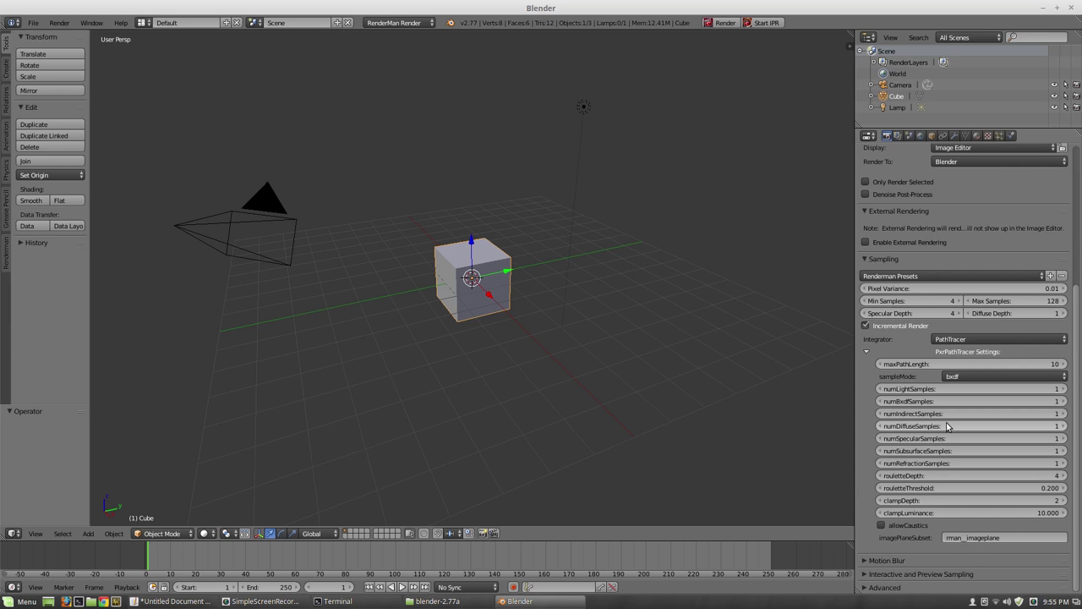
- Expand the Motion Blur, Interactive and Preview Sampling, and Advanced render settings
left_click(880, 560)
scroll(898, 524, "down", 3)
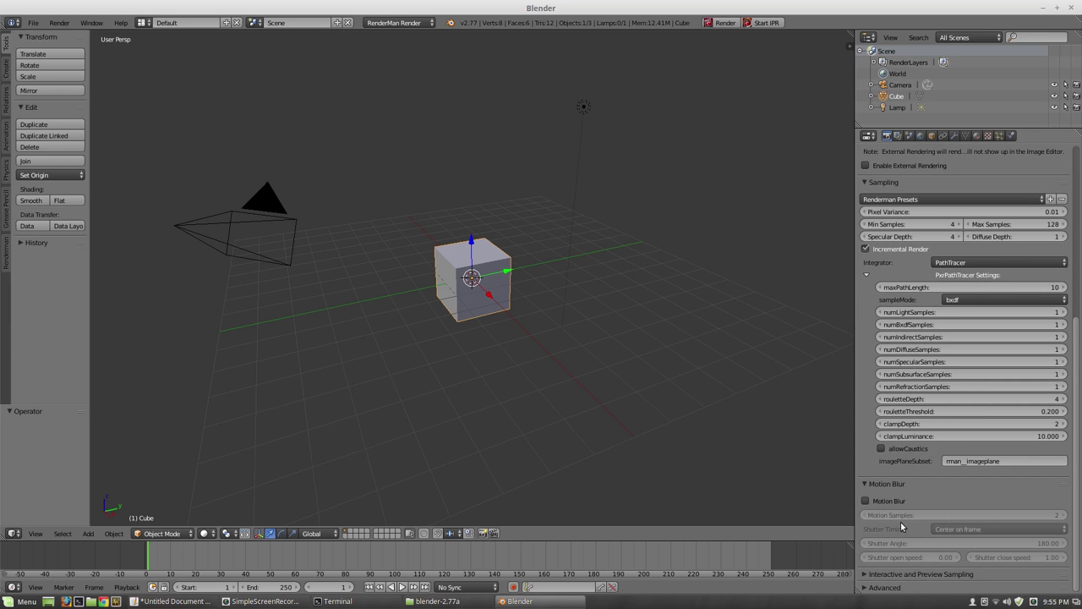
left_click(866, 574)
scroll(935, 520, "down", 2)
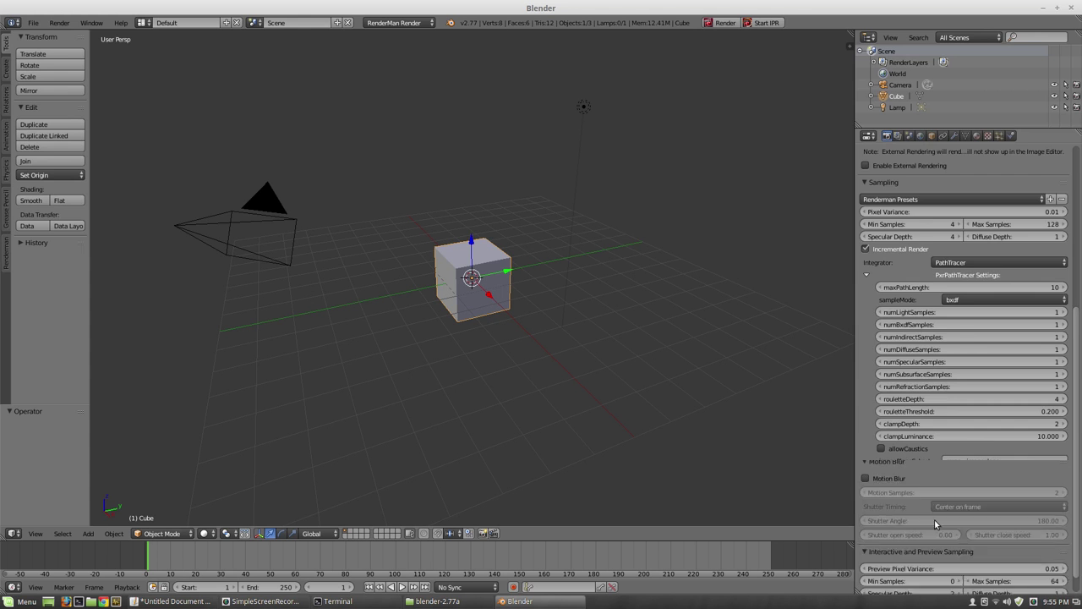
left_click(871, 587)
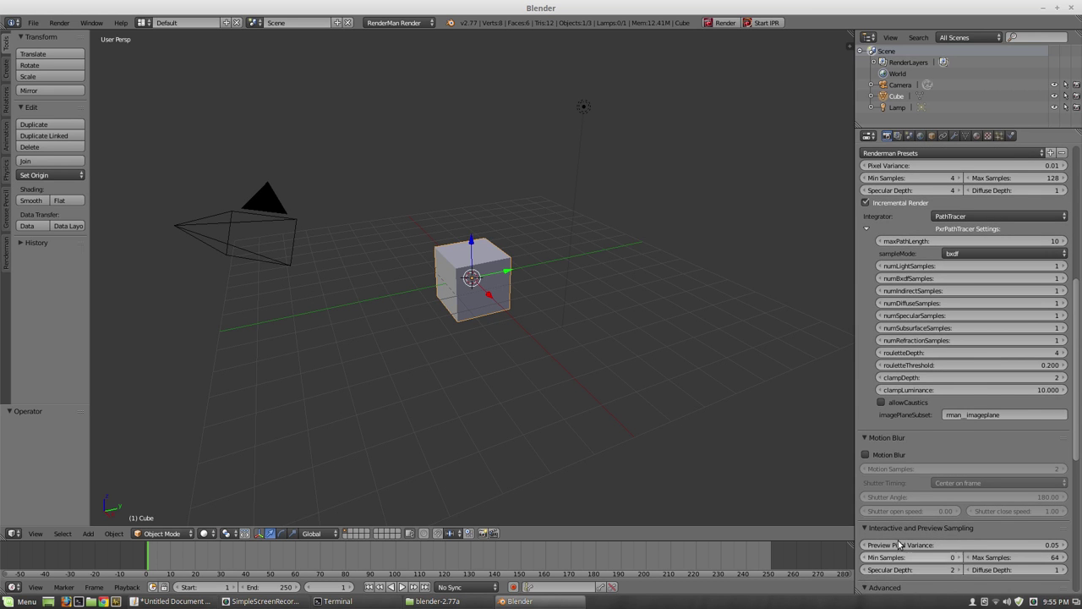
scroll(905, 541, "down", 12)
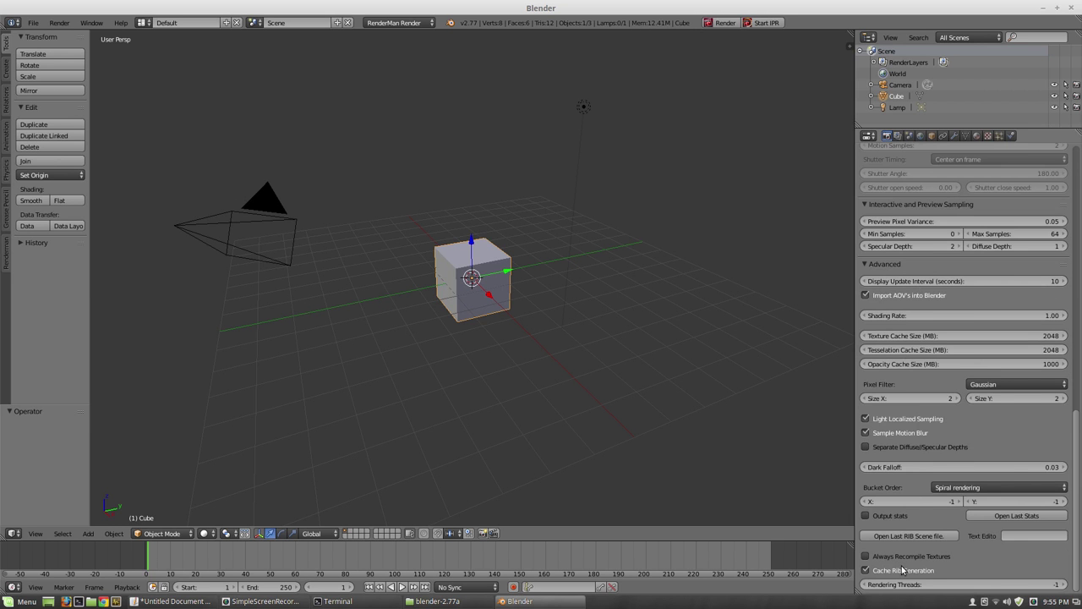
scroll(939, 395, "up", 15)
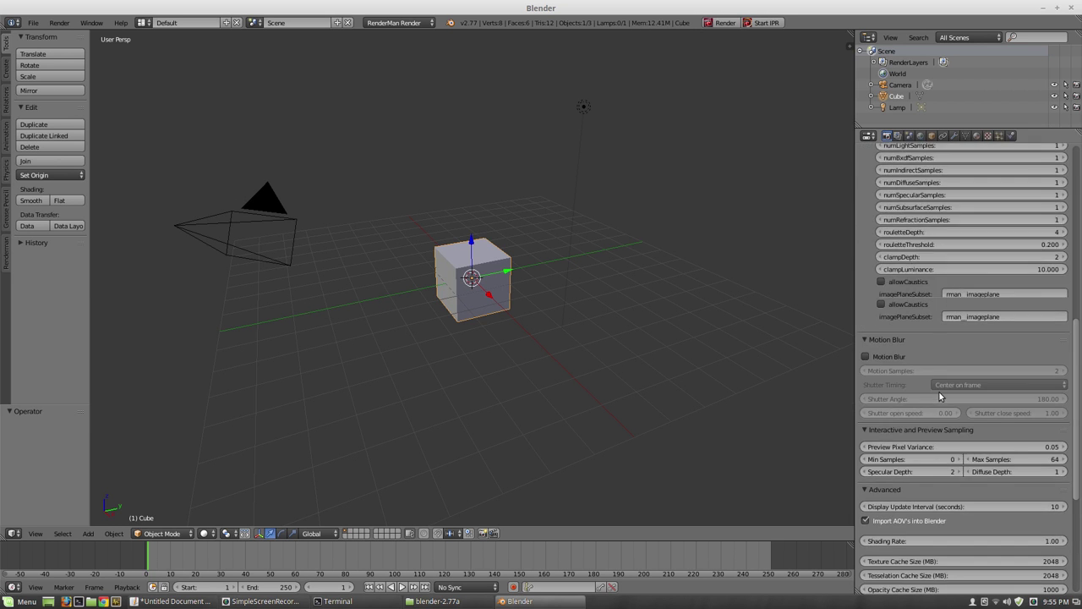
- Show the Render Layers settings, briefly view scene layer 2, then return to layer 1
left_click(898, 137)
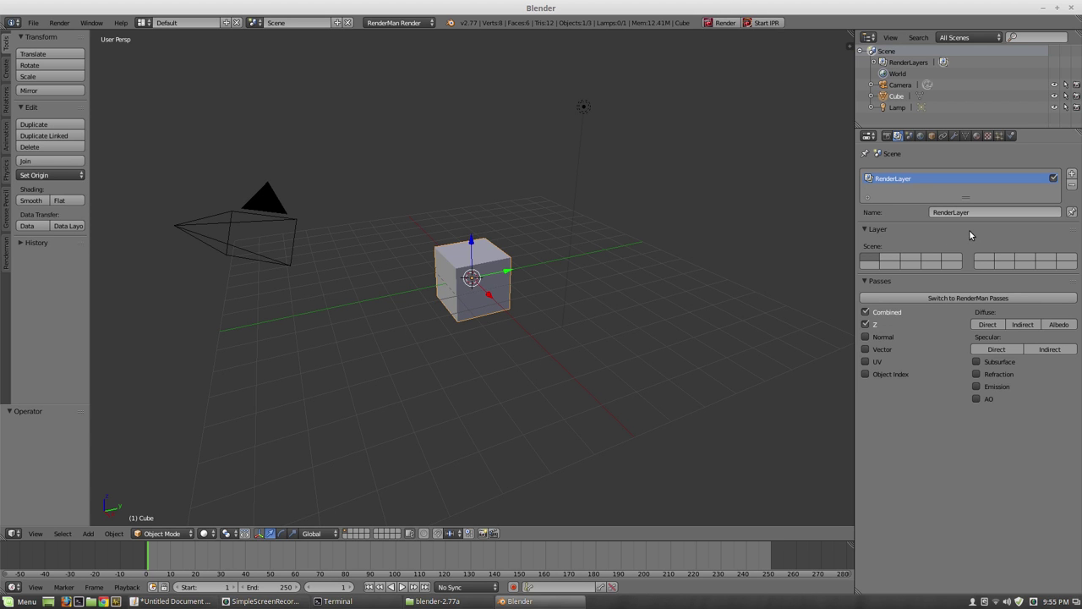
left_click(893, 258)
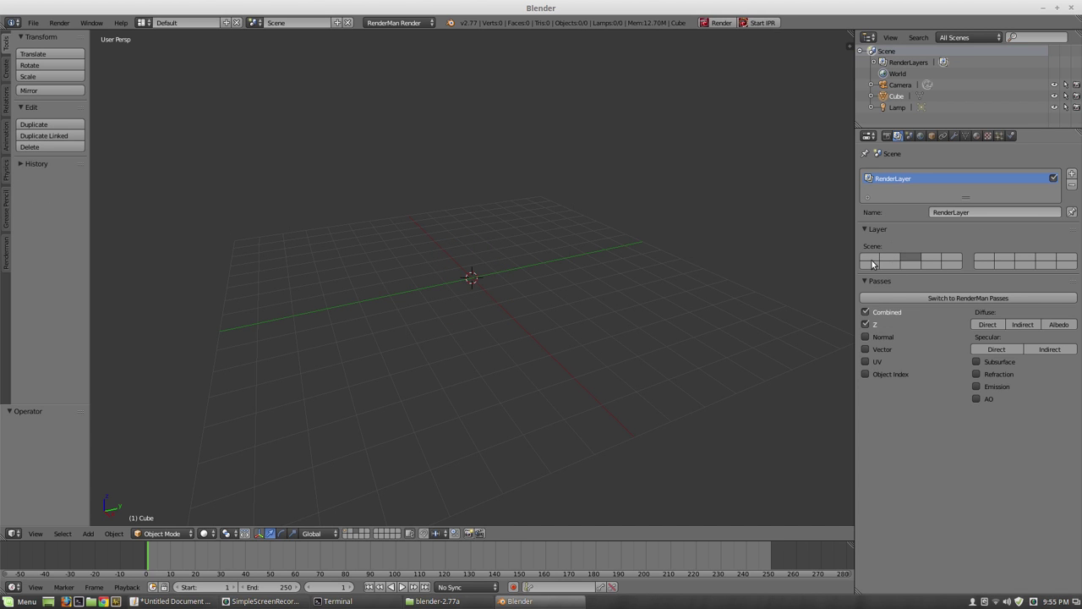
left_click(870, 258)
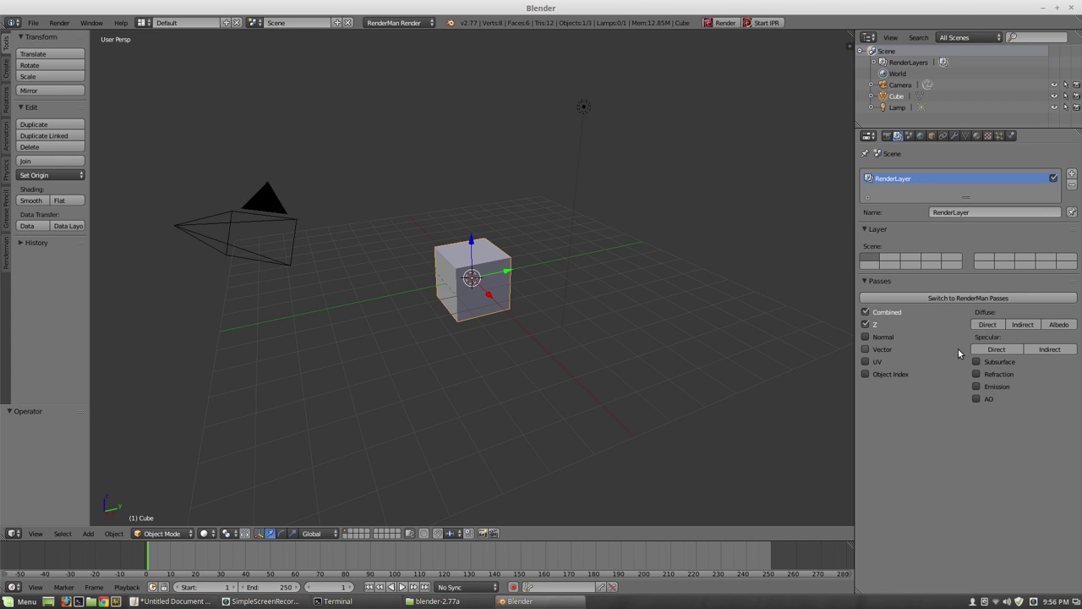
- Convert the render layer to RenderMan passes and inspect Combined (rgba)'s advanced options, then view Scene properties
left_click(947, 299)
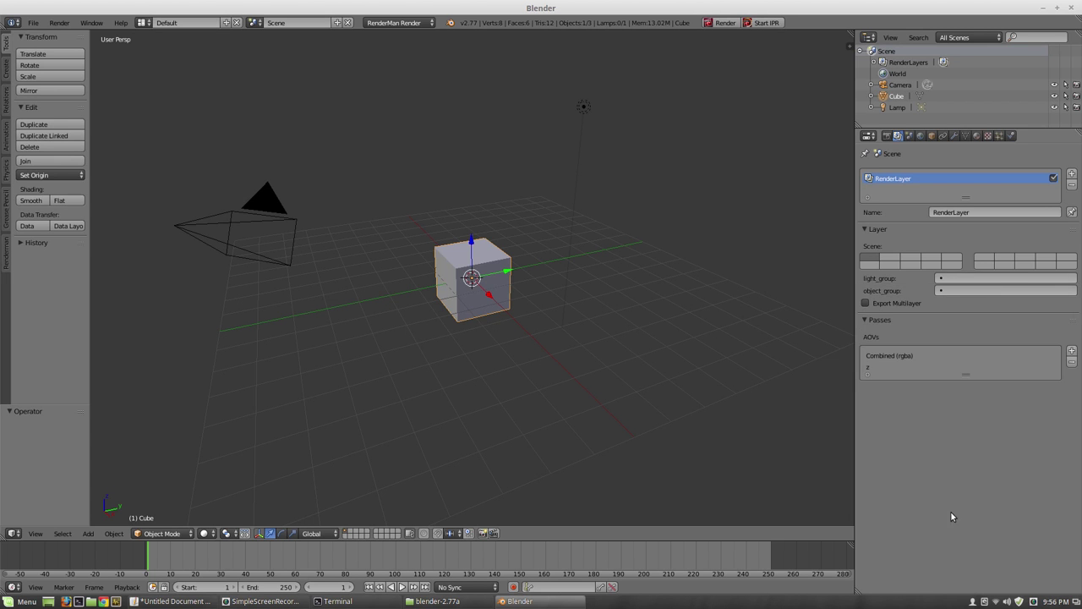
left_click(890, 357)
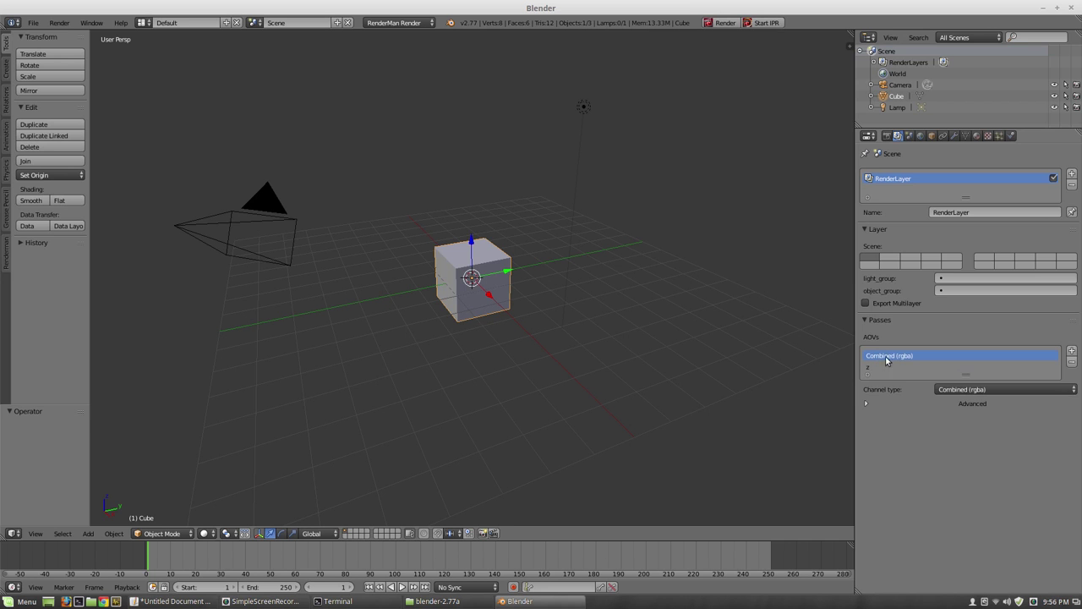
left_click(867, 405)
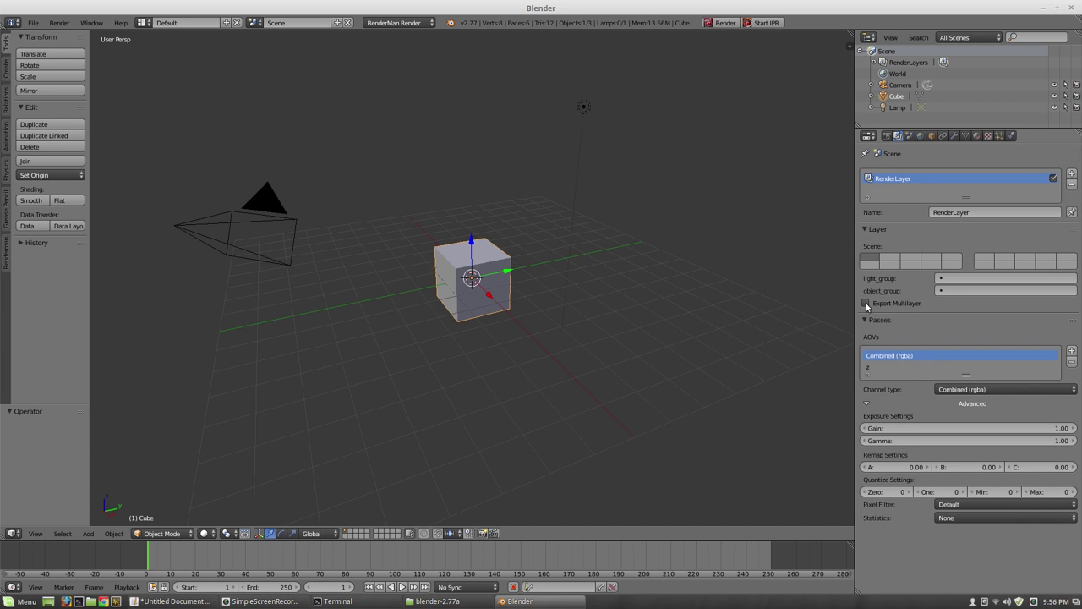
left_click(909, 136)
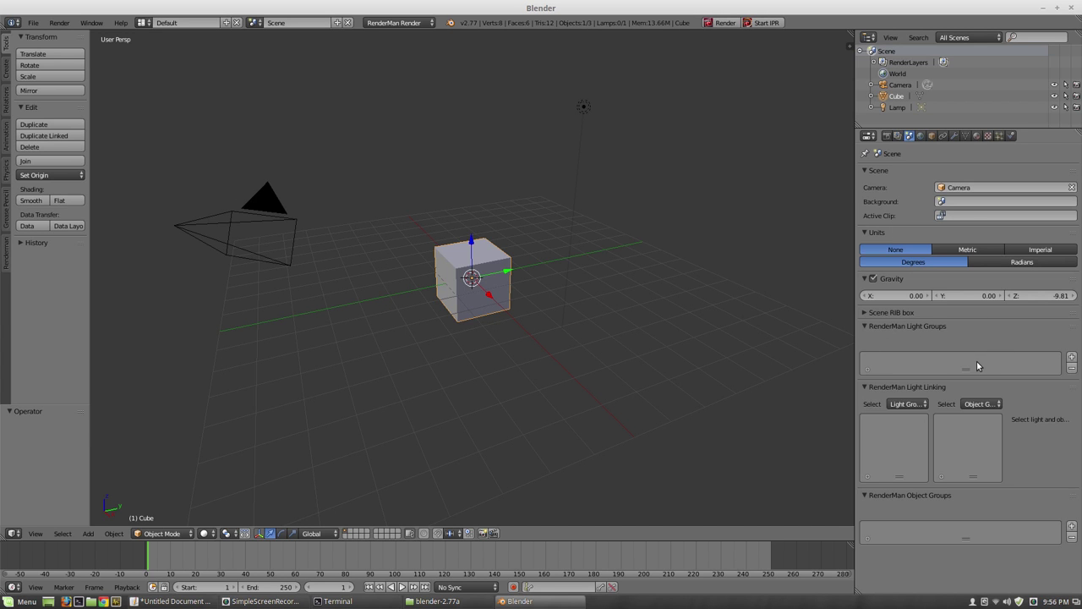
- Enlarge the RenderMan Light Groups list, then switch to the World properties
left_click_drag(966, 368, 964, 403)
scroll(965, 404, "down", 1)
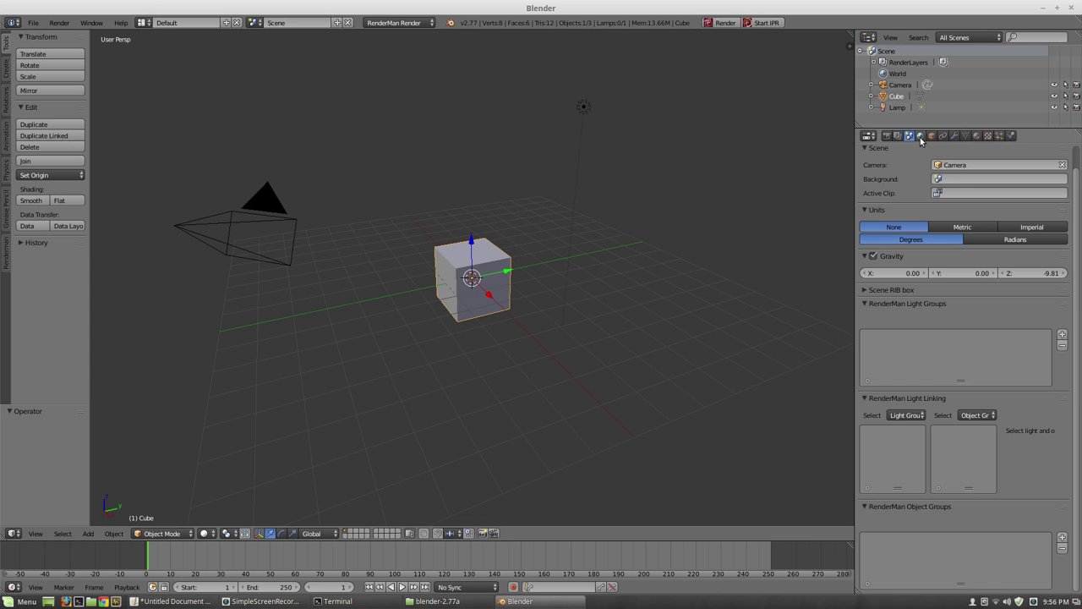
left_click(921, 136)
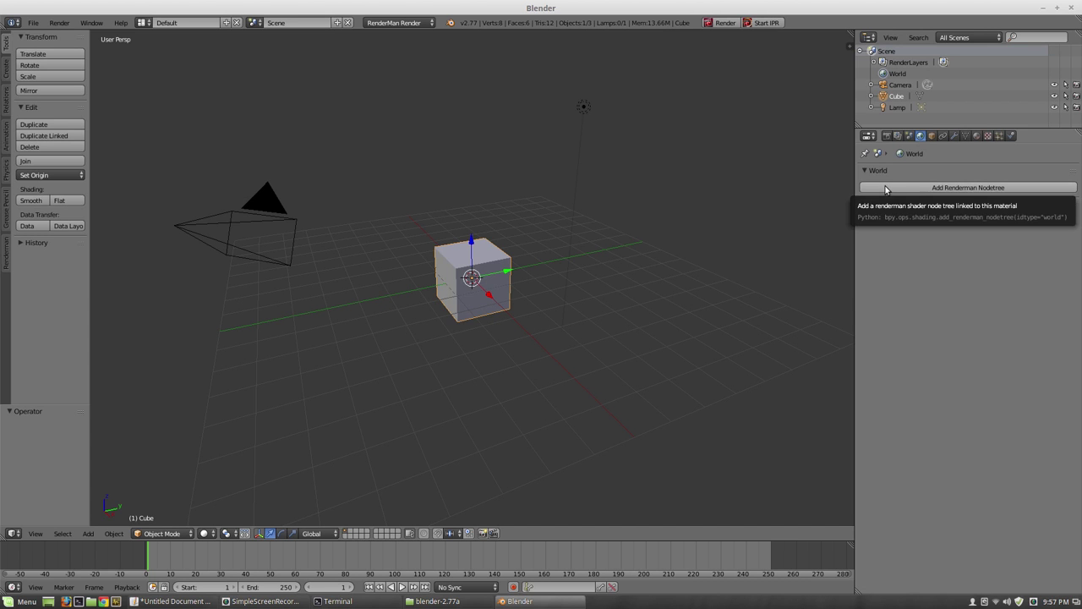
- Add a RenderMan node tree to the World with type None, then show the Cube's Object properties
left_click(957, 190)
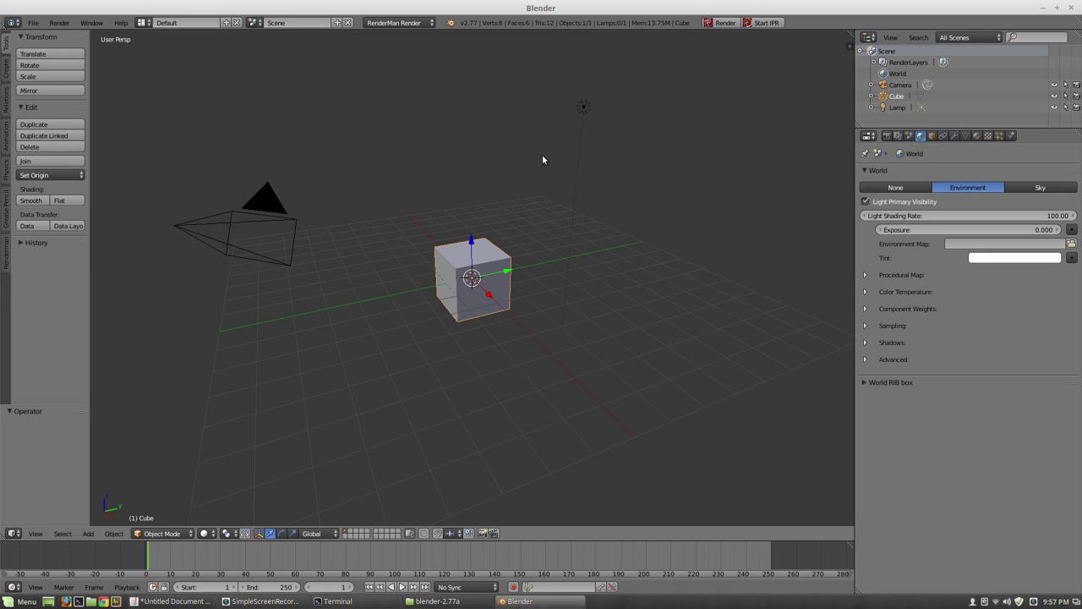
left_click(897, 189)
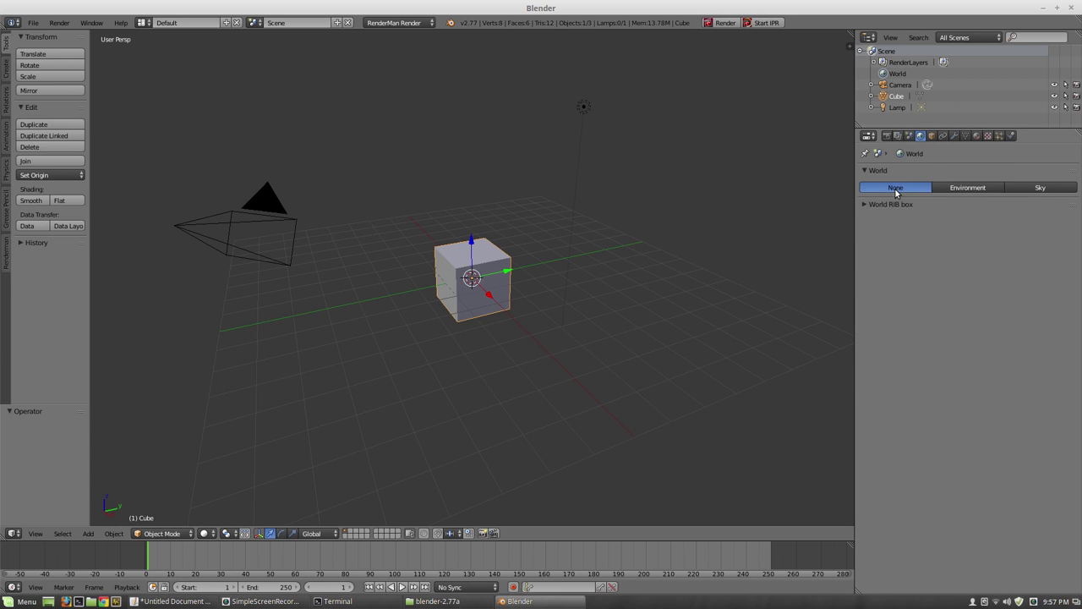
left_click(933, 137)
scroll(985, 428, "down", 3)
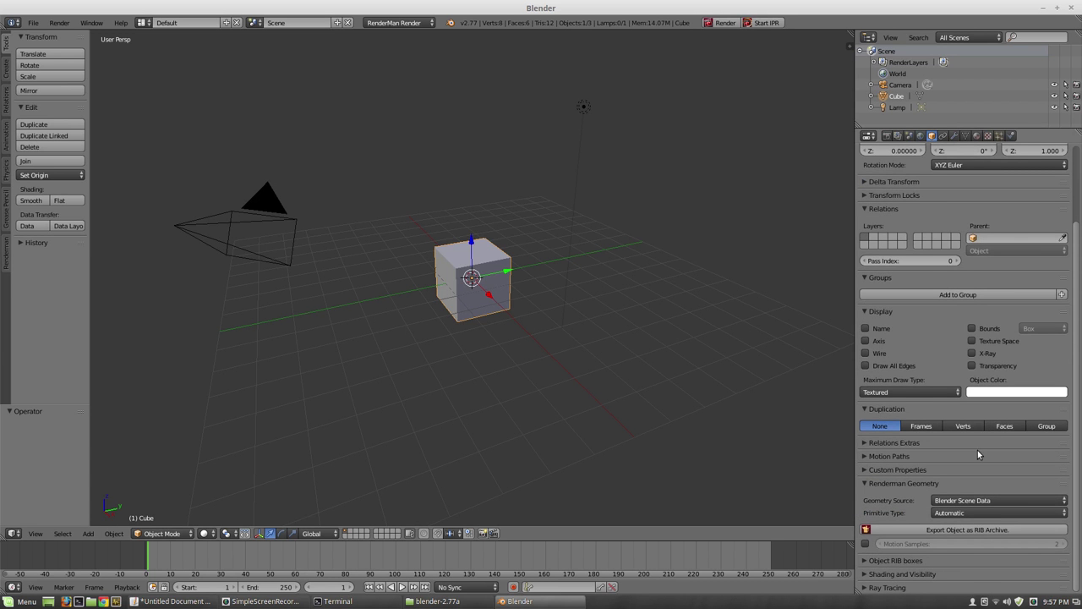
- Review the cube's Shading and Visibility, Ray Tracing and Geometry options, keeping Primitive Type Automatic, then show mesh data
left_click(888, 574)
scroll(920, 561, "down", 2)
left_click(884, 587)
scroll(928, 547, "down", 4)
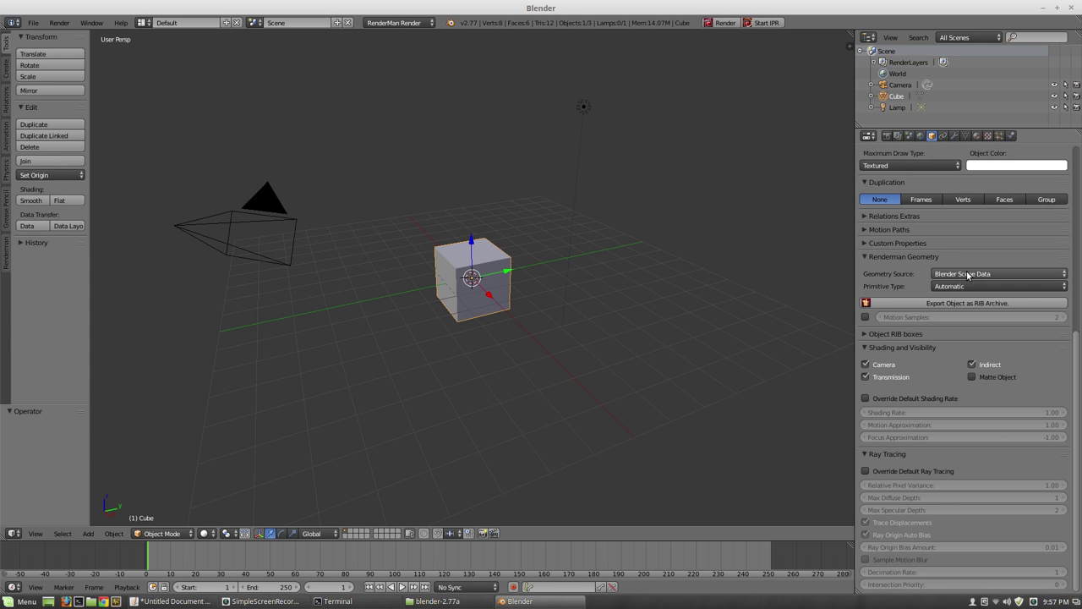
left_click(940, 276)
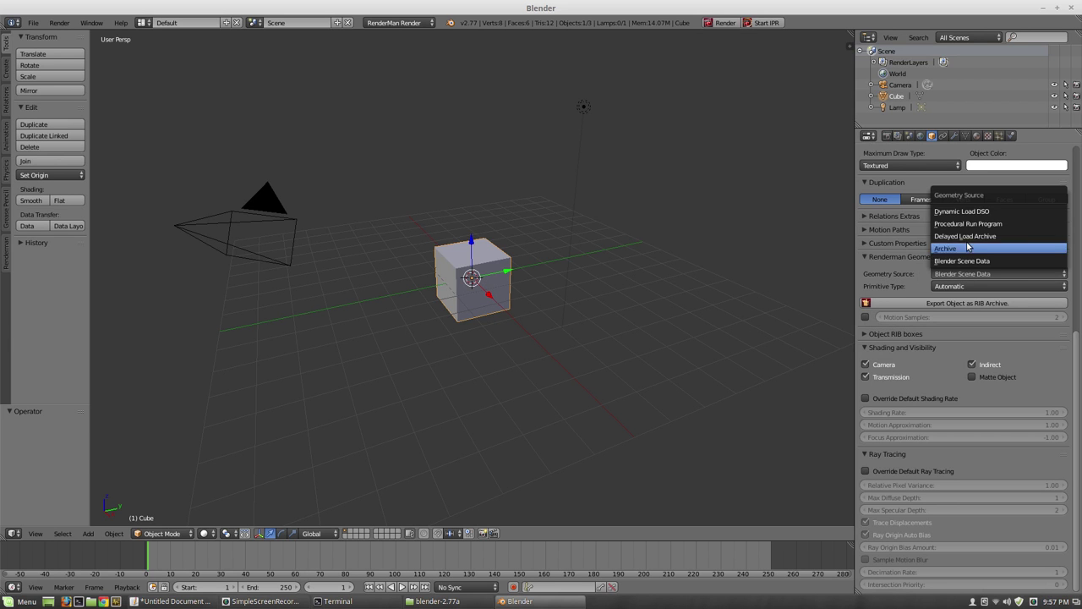
left_click(948, 289)
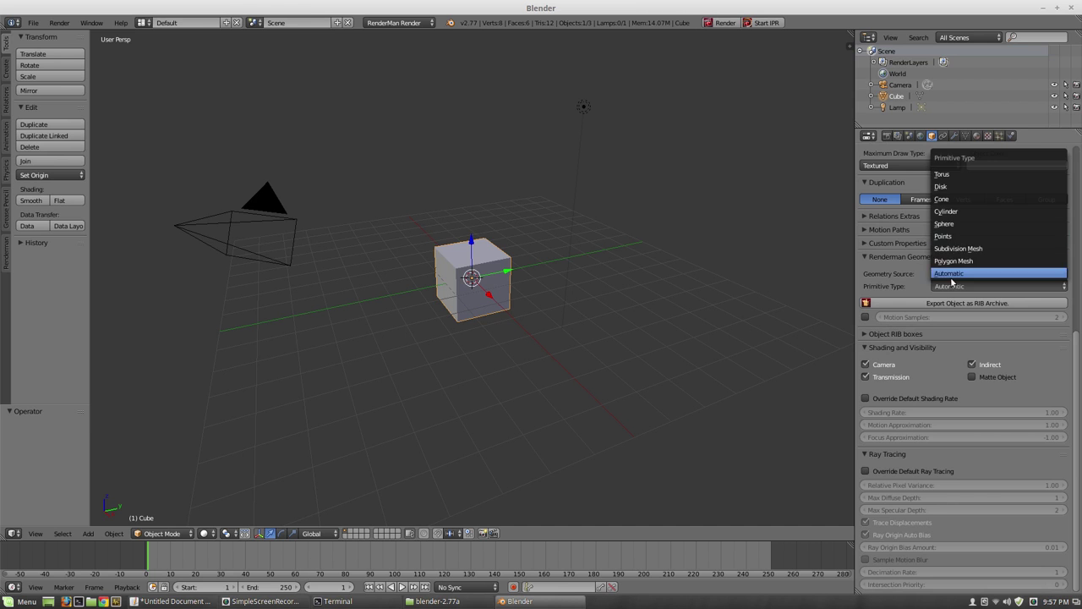
left_click(950, 273)
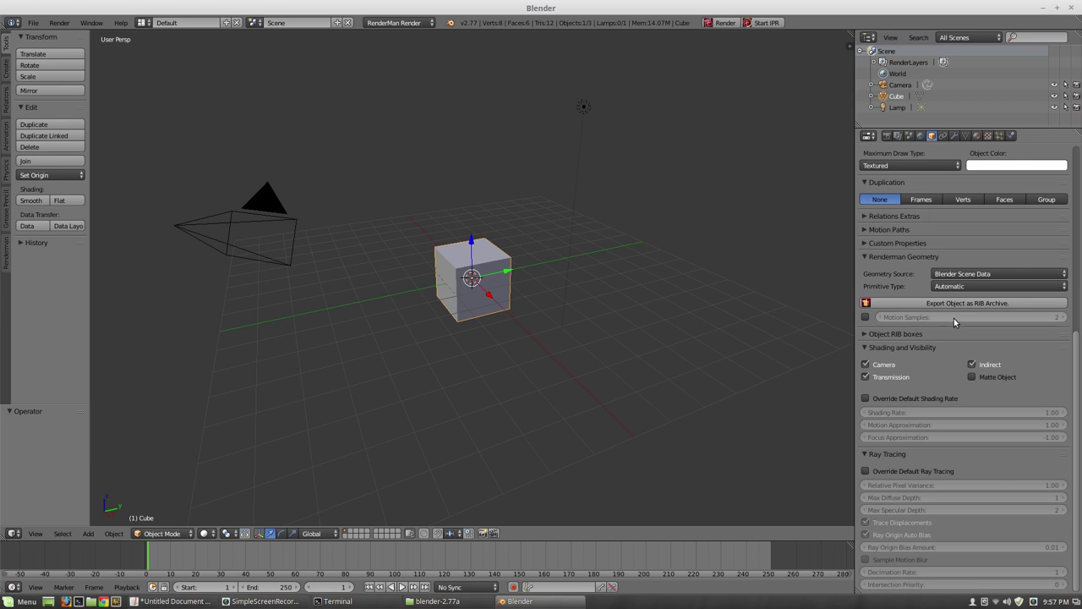
left_click(965, 136)
scroll(964, 444, "down", 1)
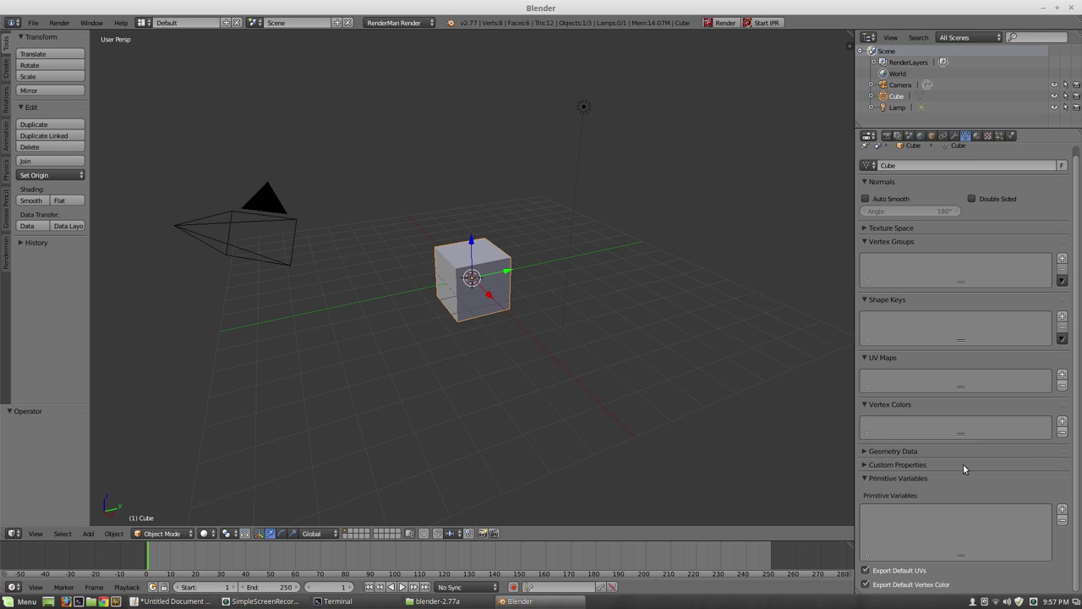
- Switch the Properties editor to the Cube's Material settings
left_click(979, 137)
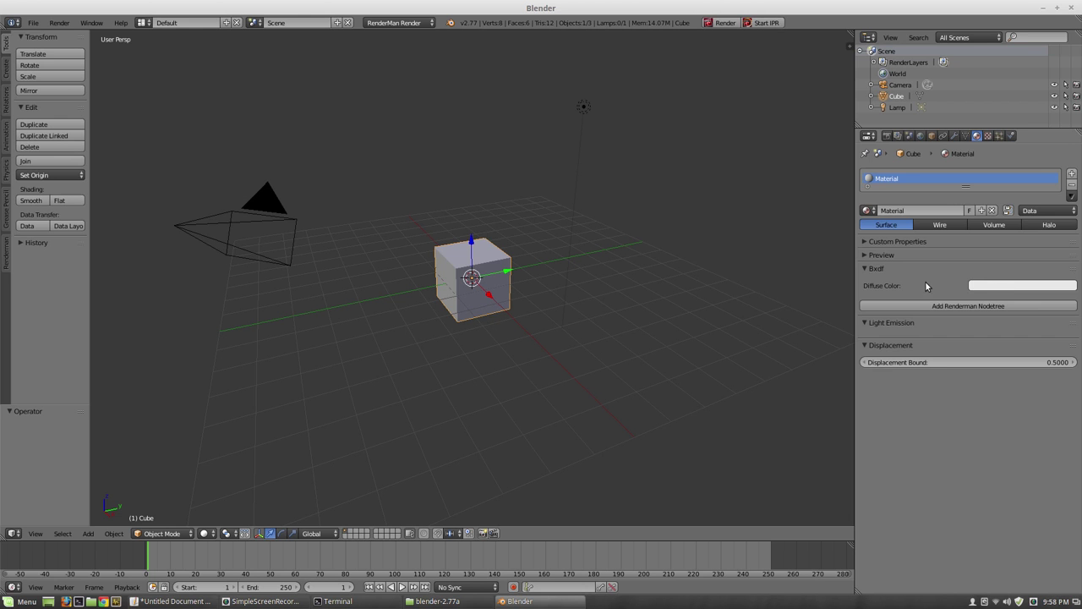
- Add a RenderMan node tree to the cube's material, keeping the PxrDisney Bxdf with light blue base colour
left_click(925, 304)
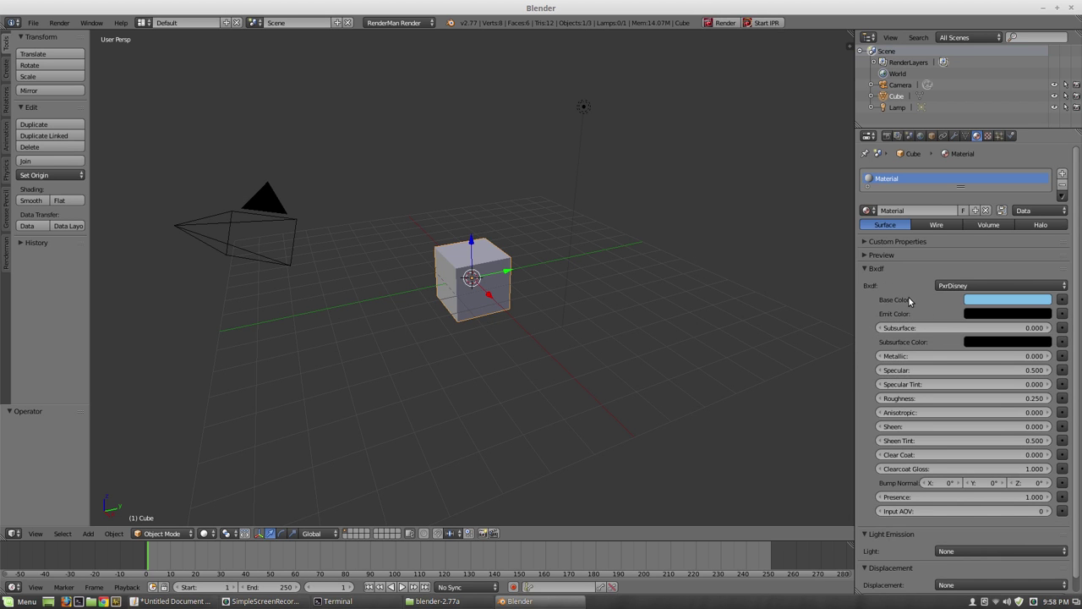
scroll(909, 296, "down", 1)
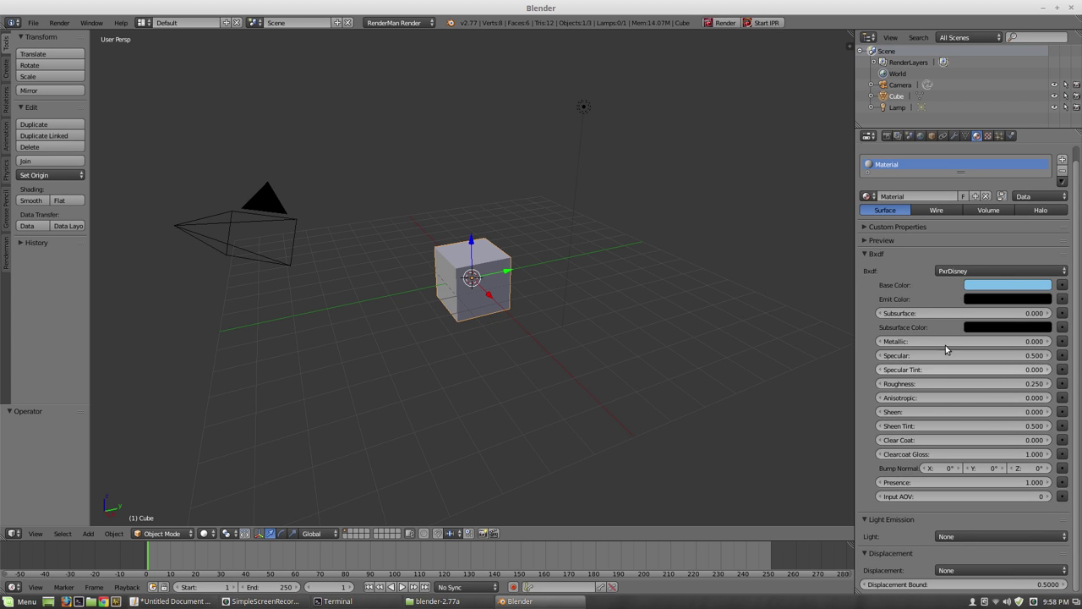
left_click(952, 271)
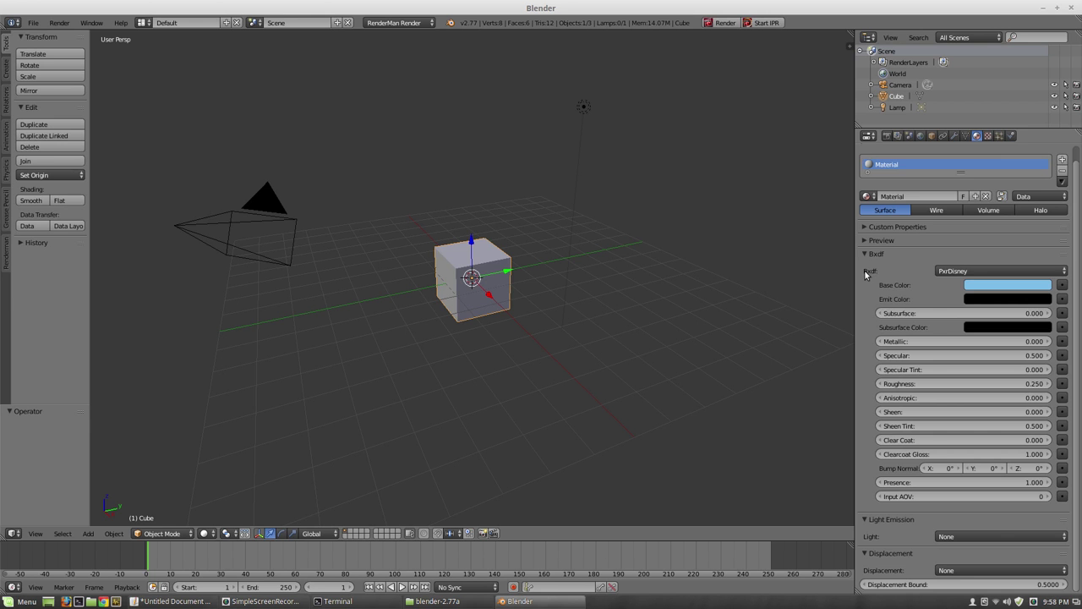
- Add a default 1000-particle emitter system to the Cube, browse its settings, then show Physics
left_click(1000, 136)
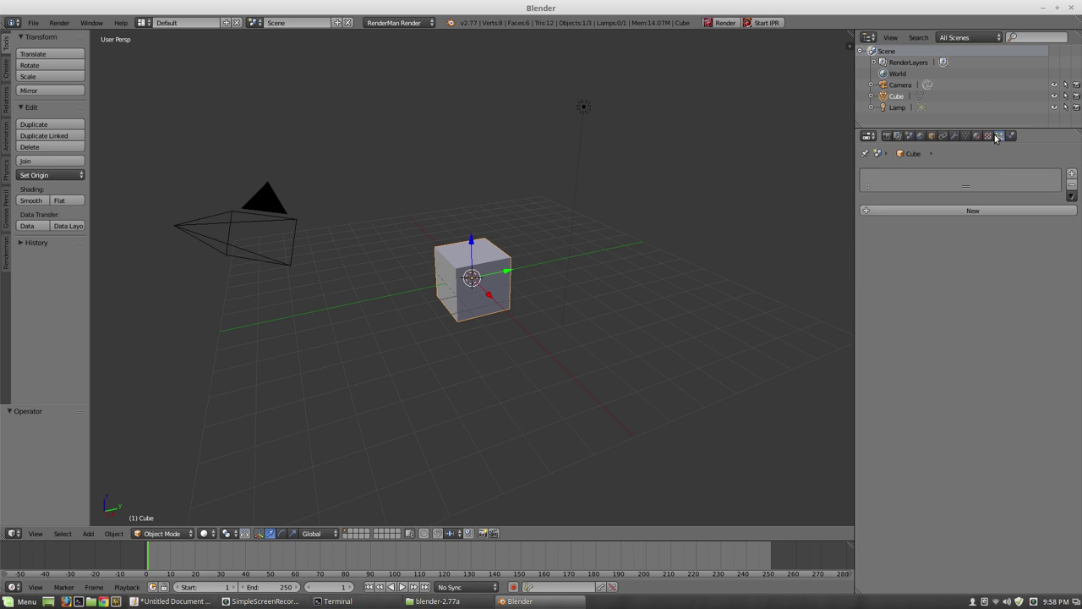
left_click(954, 208)
scroll(927, 428, "down", 12)
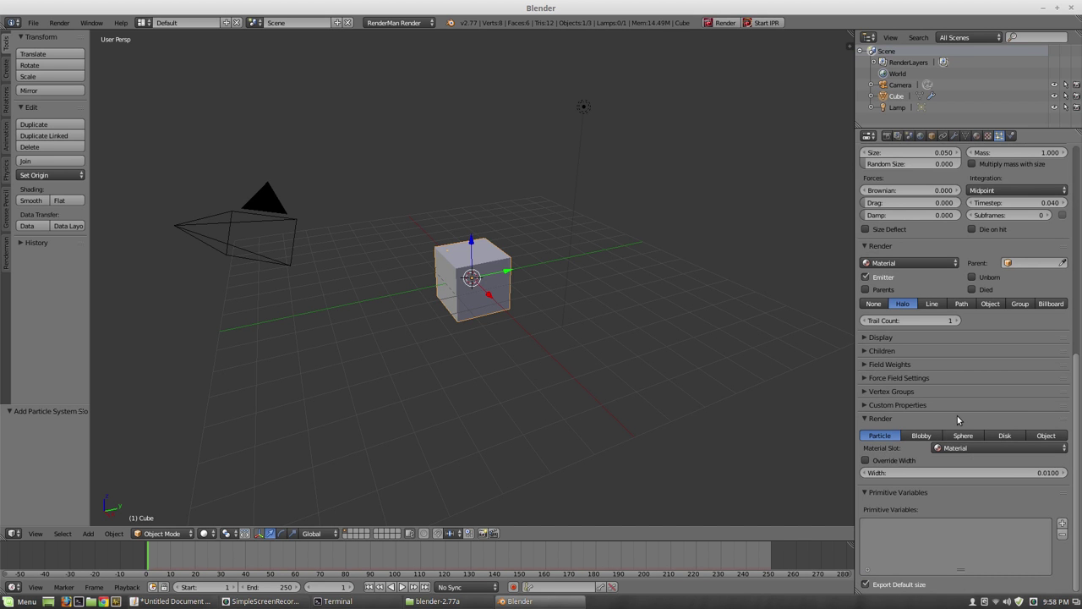
scroll(957, 416, "up", 12)
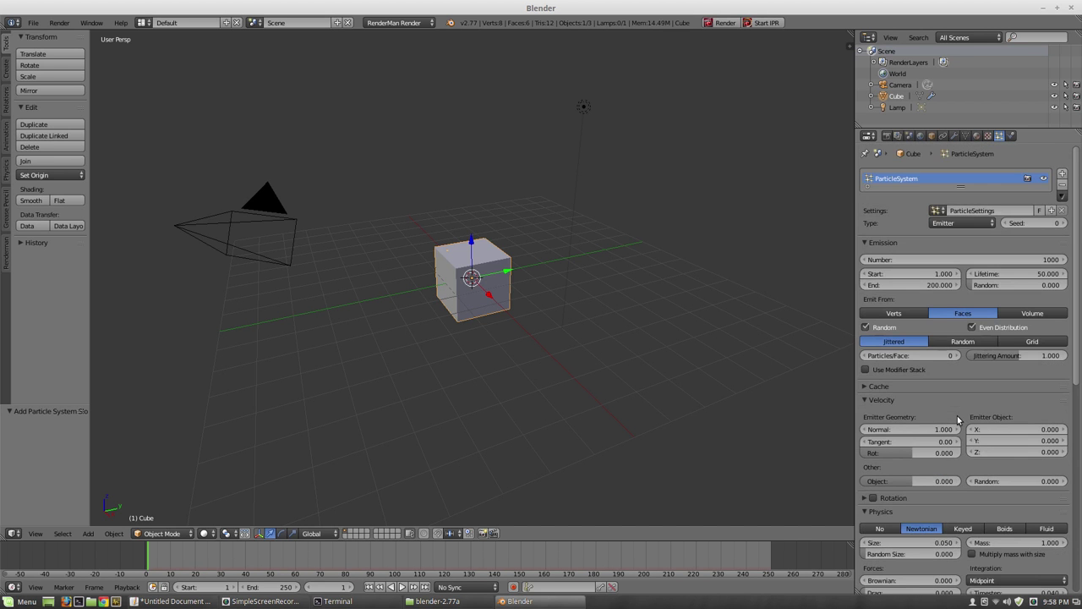
scroll(958, 417, "down", 12)
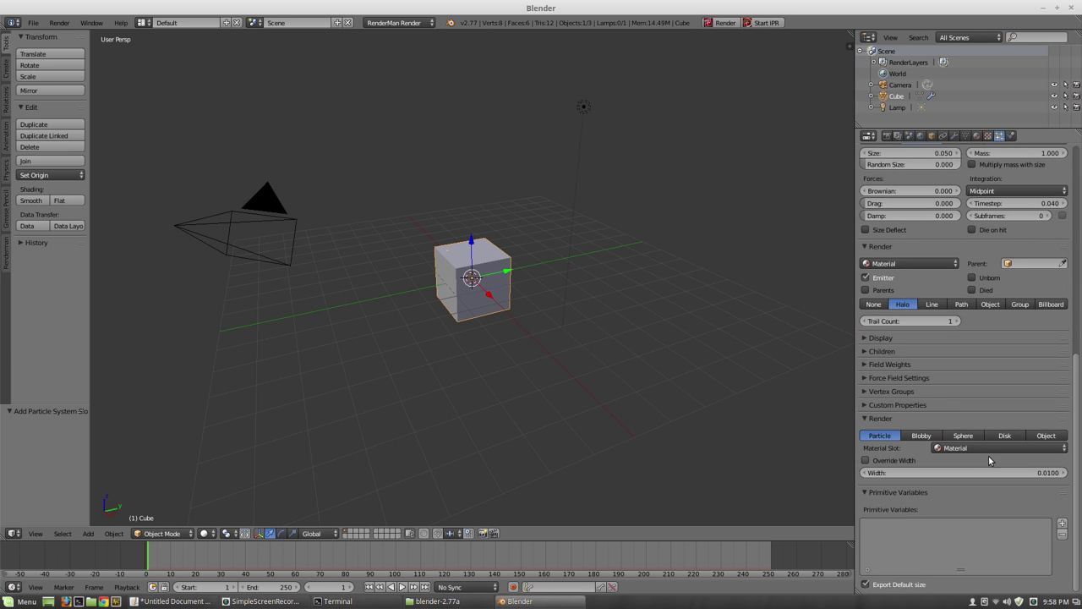
scroll(877, 452, "up", 12)
scroll(897, 459, "down", 4)
scroll(922, 463, "up", 4)
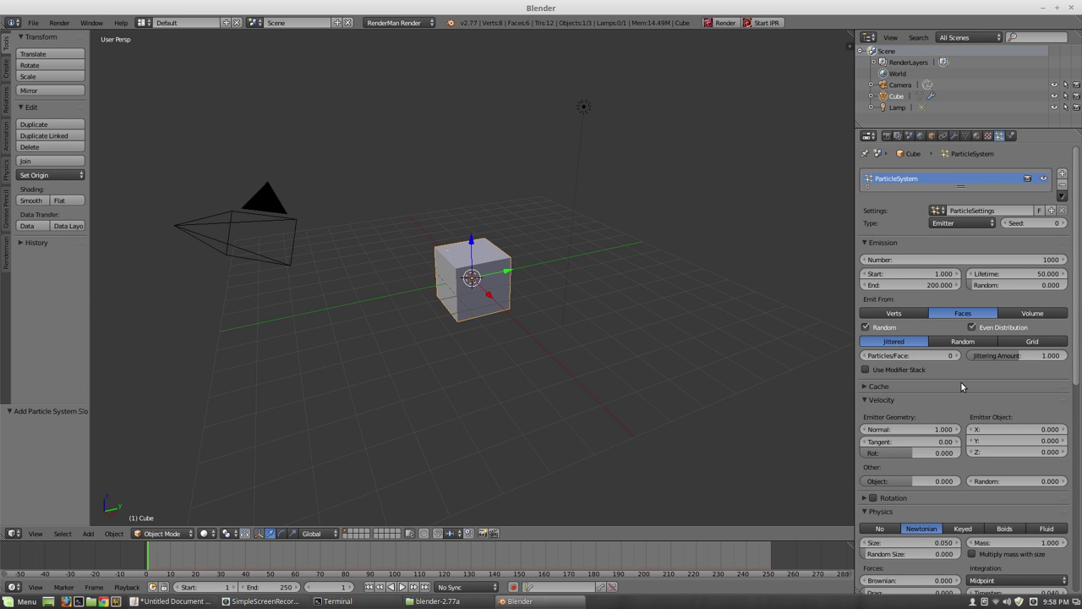
left_click(1011, 136)
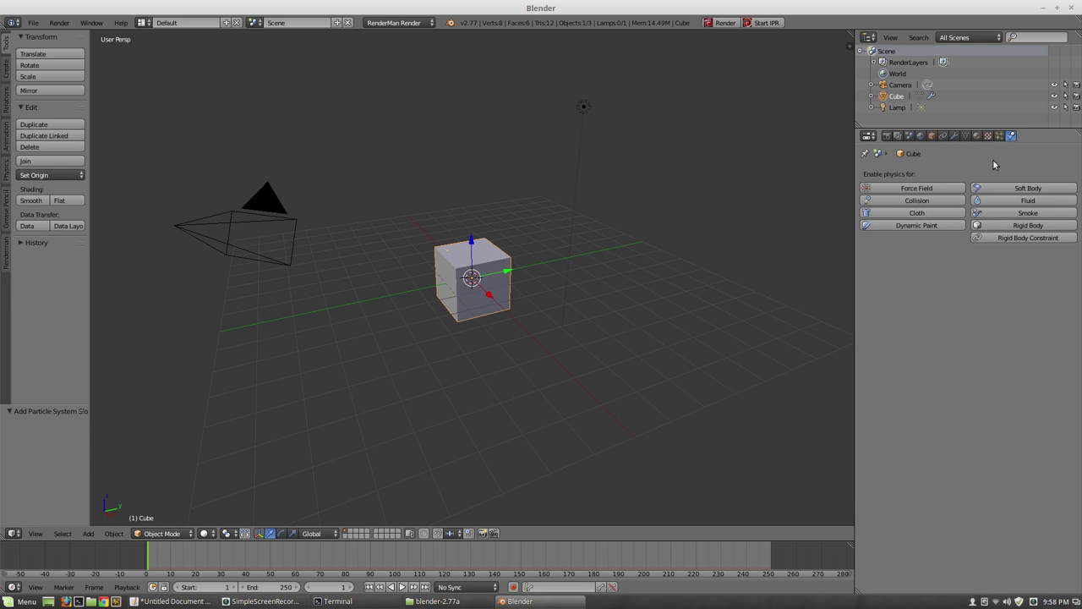
- Delete the cube's ParticleSystem, return to Render properties, and select the lamp
left_click(886, 137)
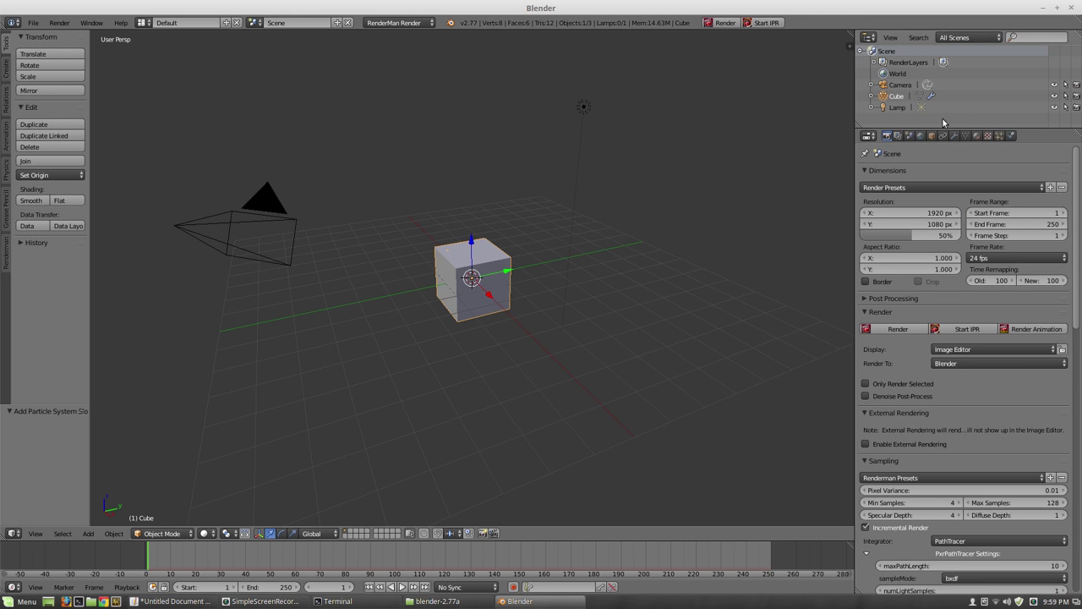
left_click(999, 136)
left_click(1063, 185)
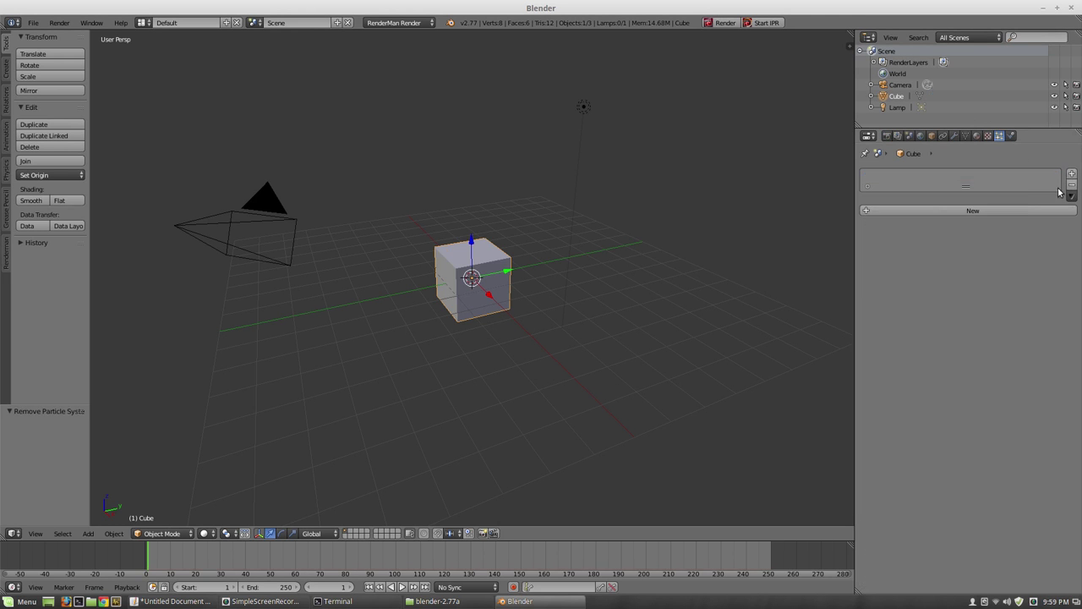
left_click(887, 136)
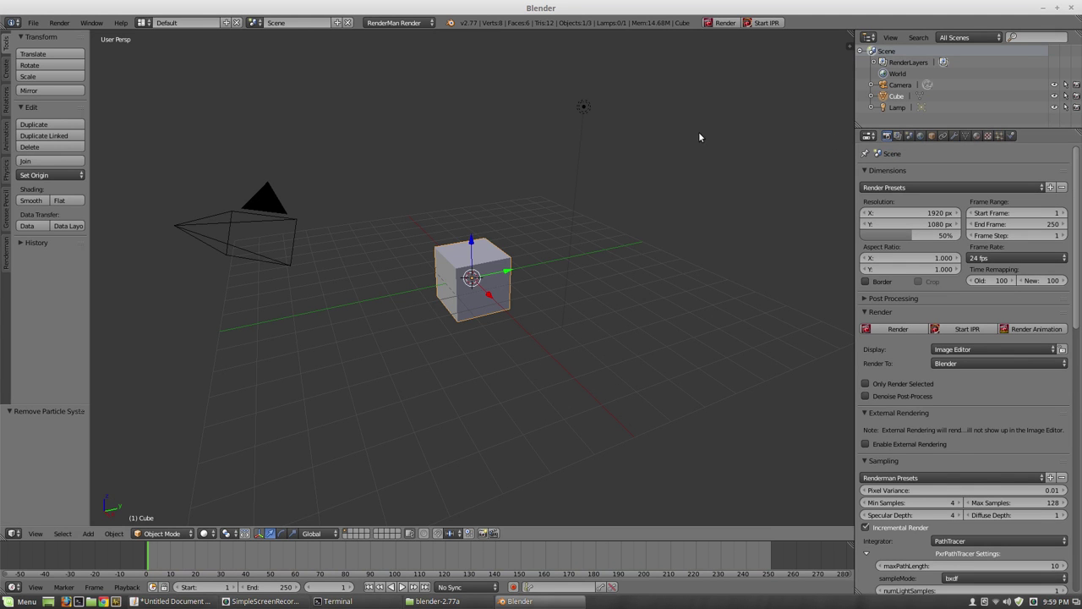
right_click(584, 109)
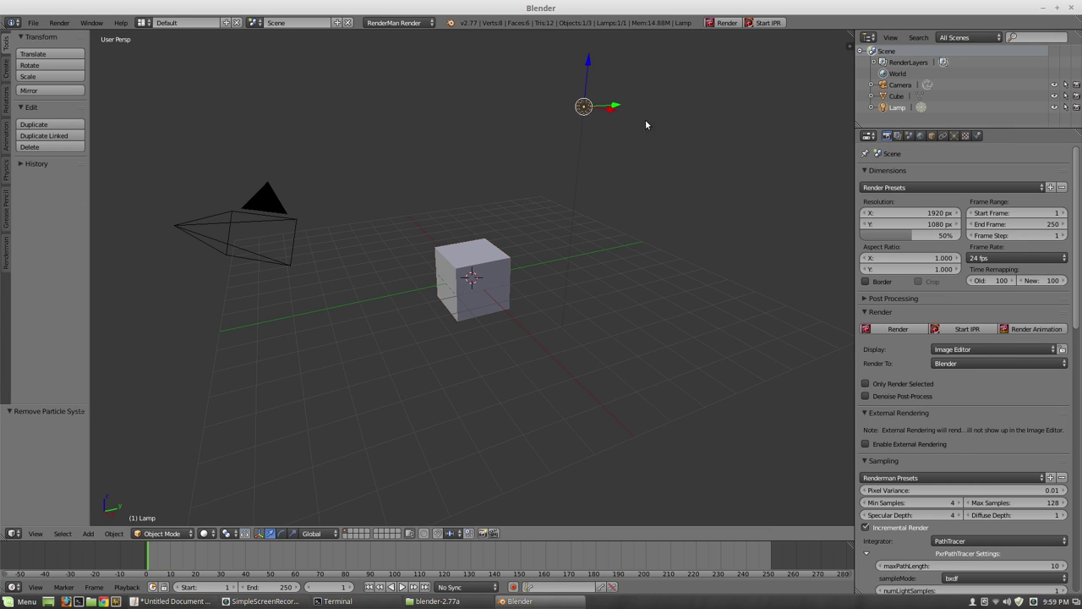
- Add a RenderMan node tree to the lamp, make it an Area light, and set Exposure to 6
left_click(956, 136)
left_click(974, 214)
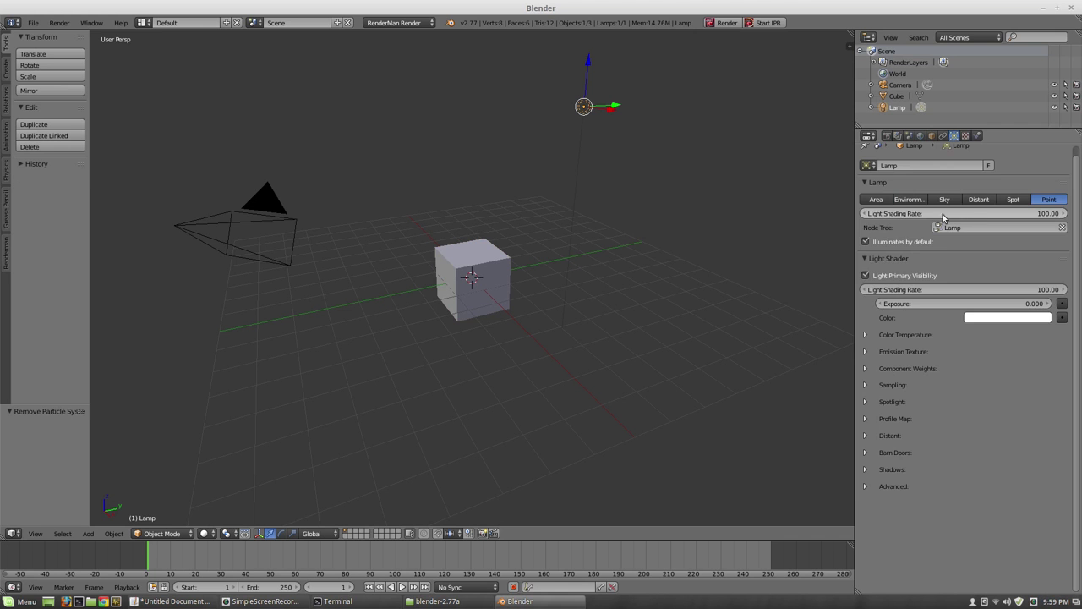
left_click(872, 200)
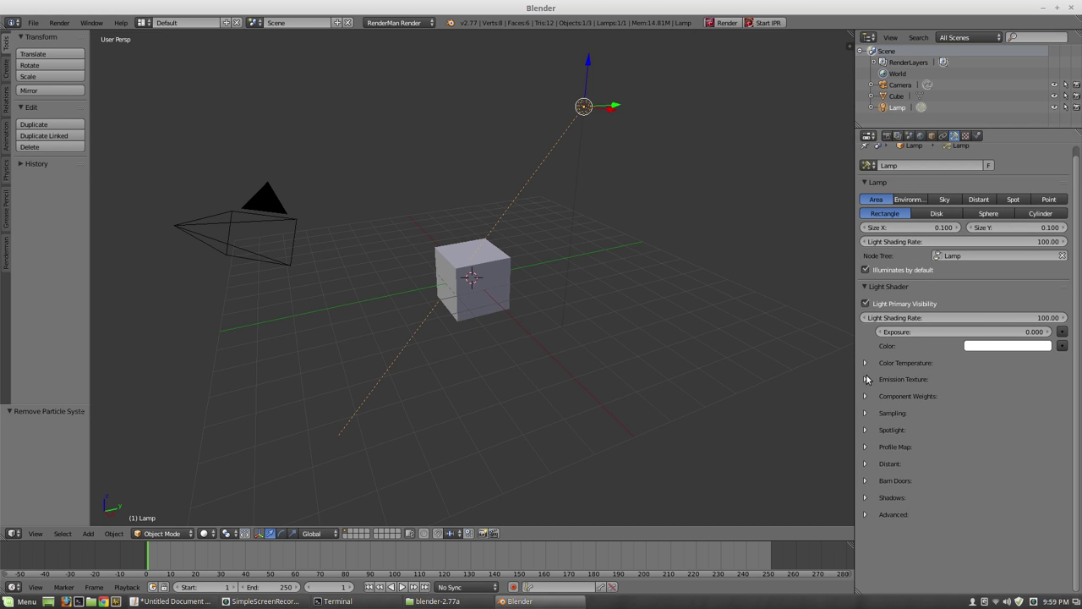
left_click(907, 333)
type("6")
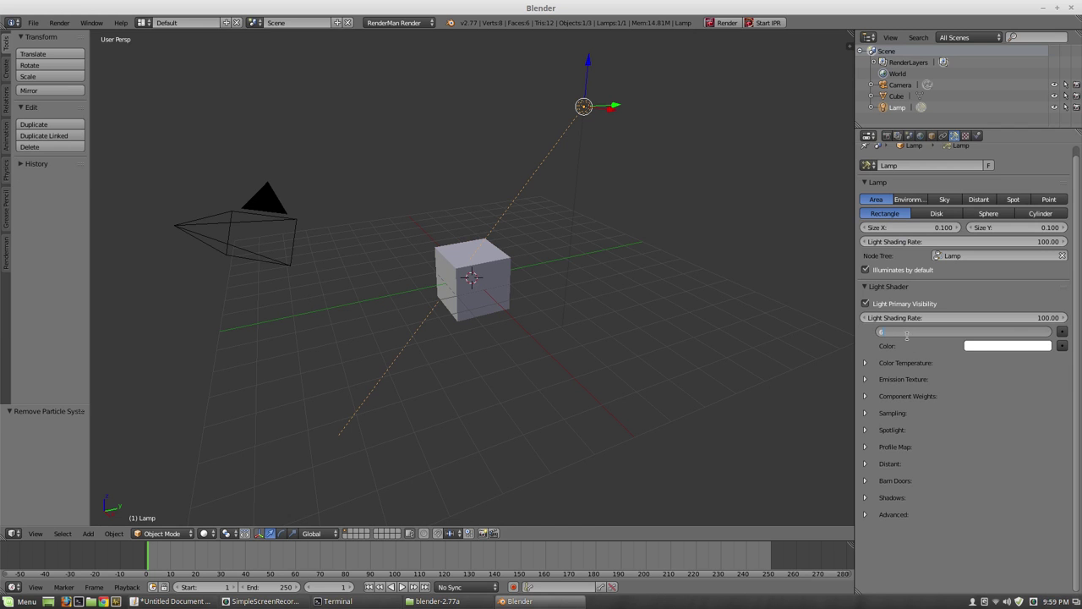
key("Return")
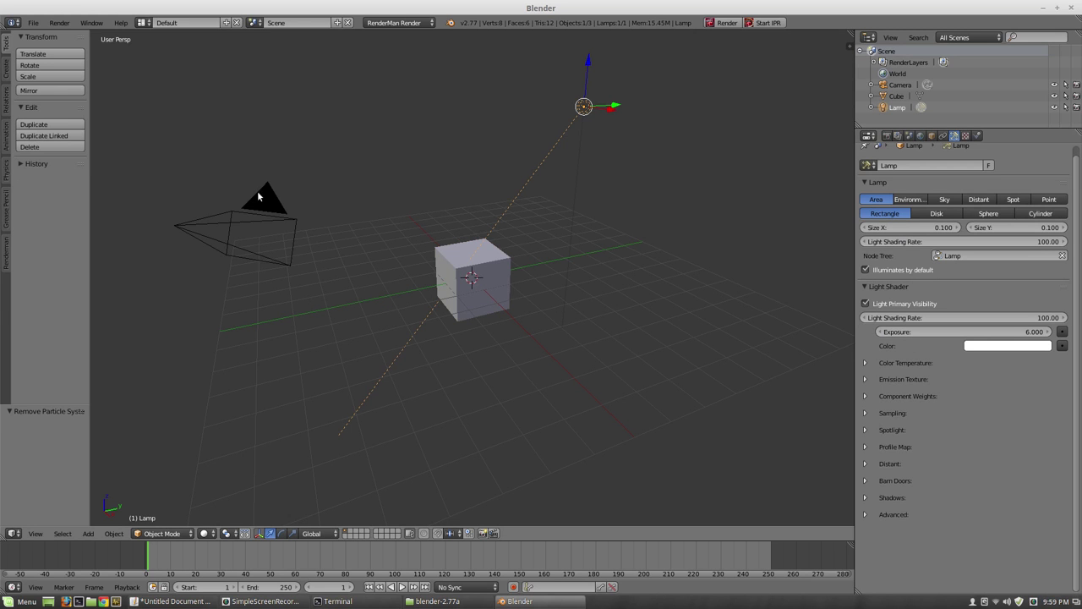
- Start RenderMan IPR, resize the 'it' viewer and move it lower right, then select the camera
left_click(763, 23)
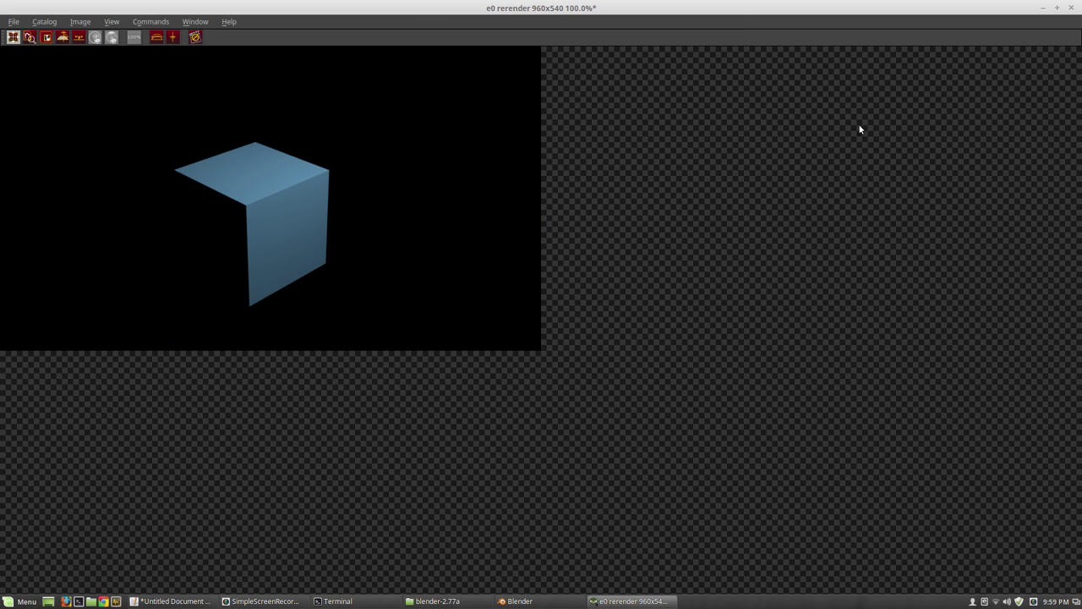
left_click_drag(736, 43, 263, 71)
left_click_drag(309, 127, 727, 420)
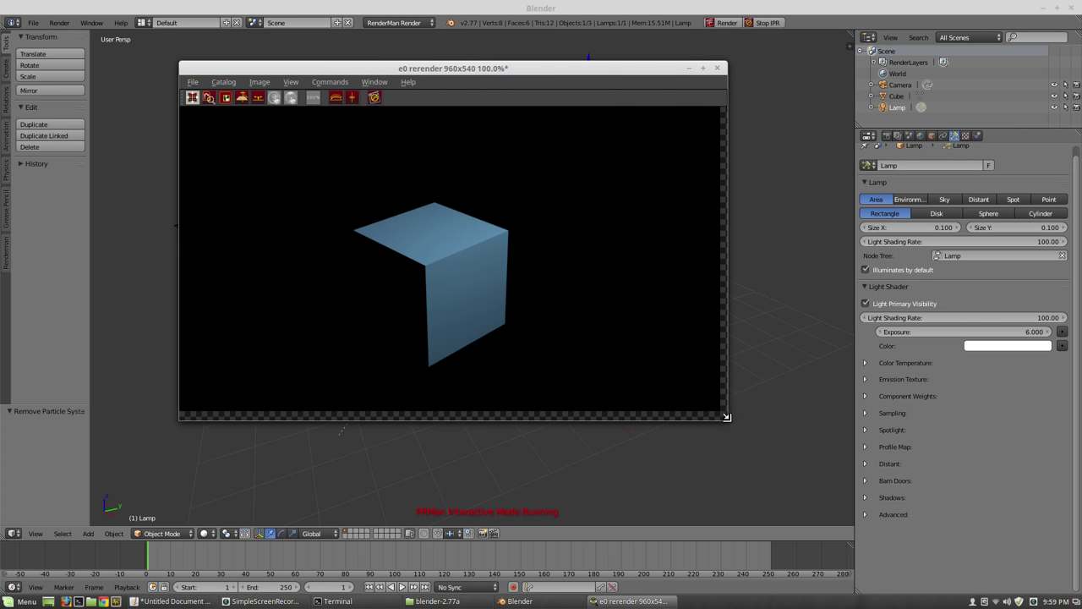
left_click_drag(535, 71, 875, 225)
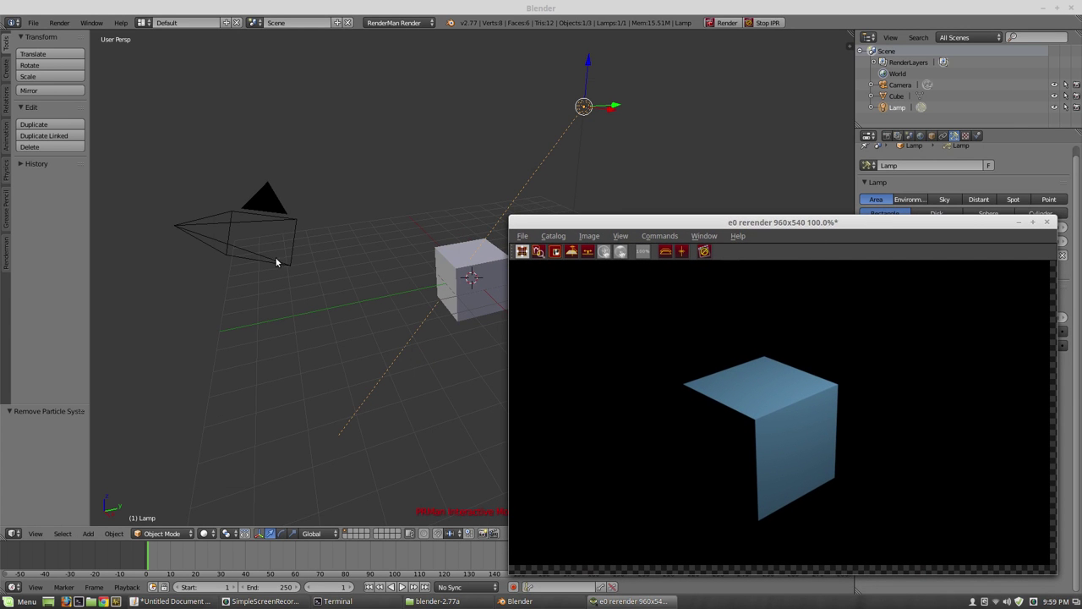
right_click(172, 225)
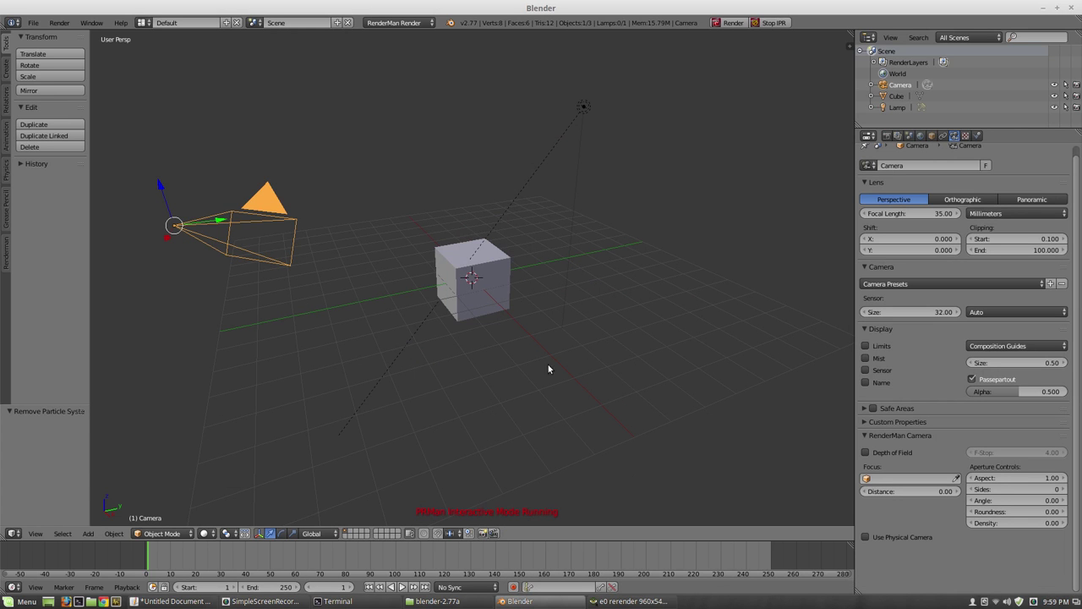
- Grab the camera, drop it beside the cube, and stop the IPR render
key("g")
left_click(534, 394)
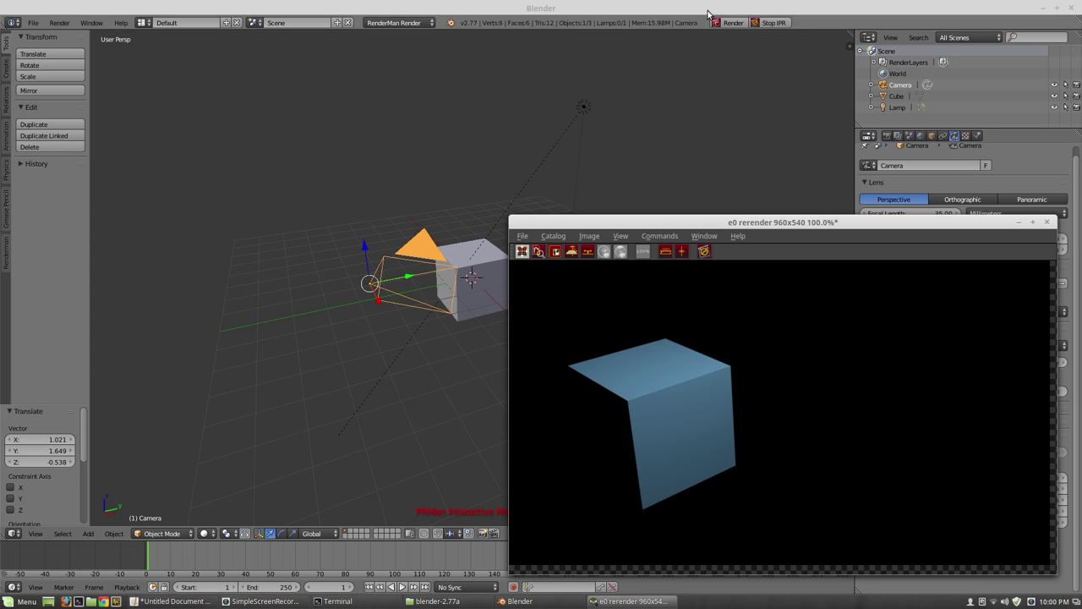
left_click(769, 22)
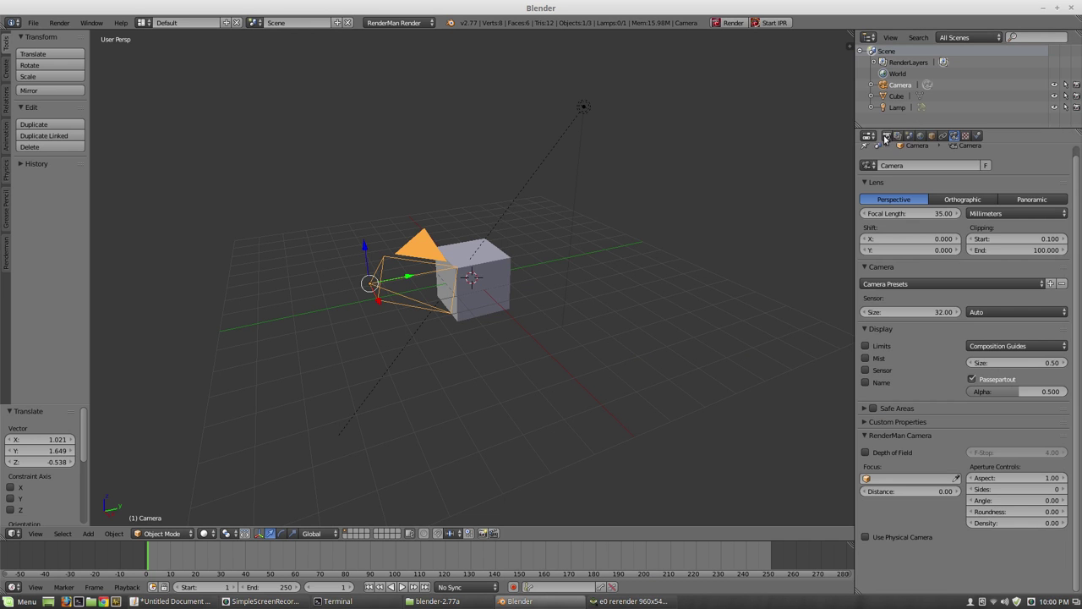
- Select the cube and review the Render tab's Sampling and Advanced panels
right_click(494, 272)
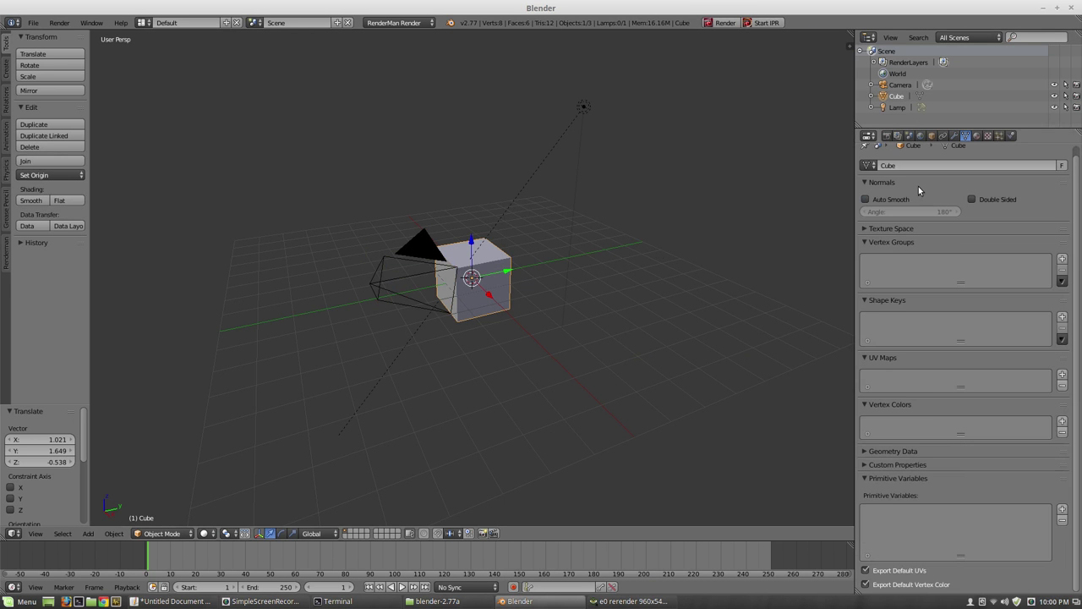
left_click(887, 136)
scroll(973, 356, "down", 12)
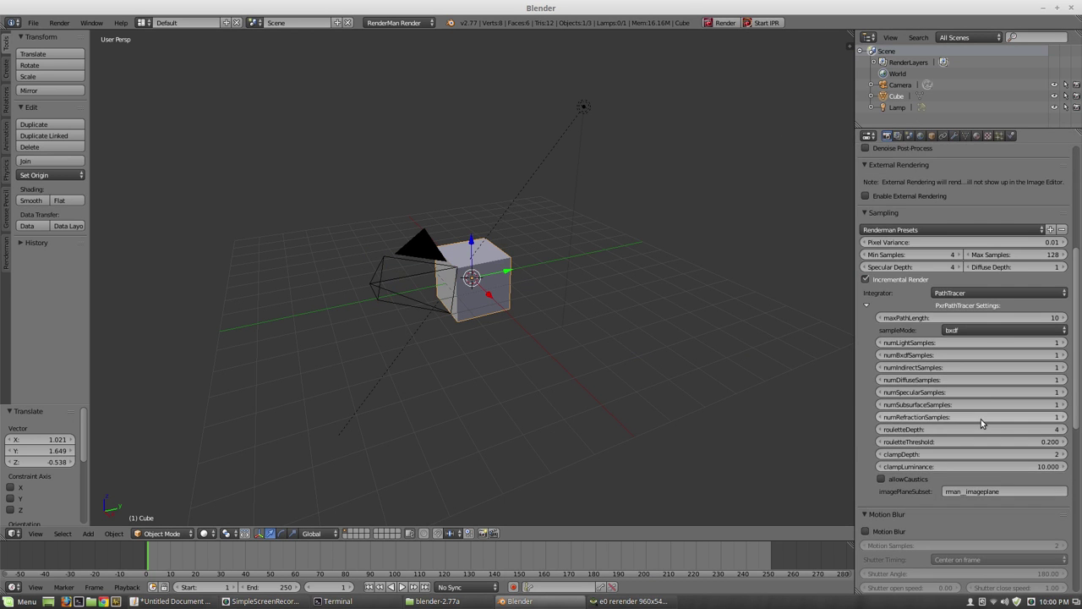
scroll(981, 423, "down", 5)
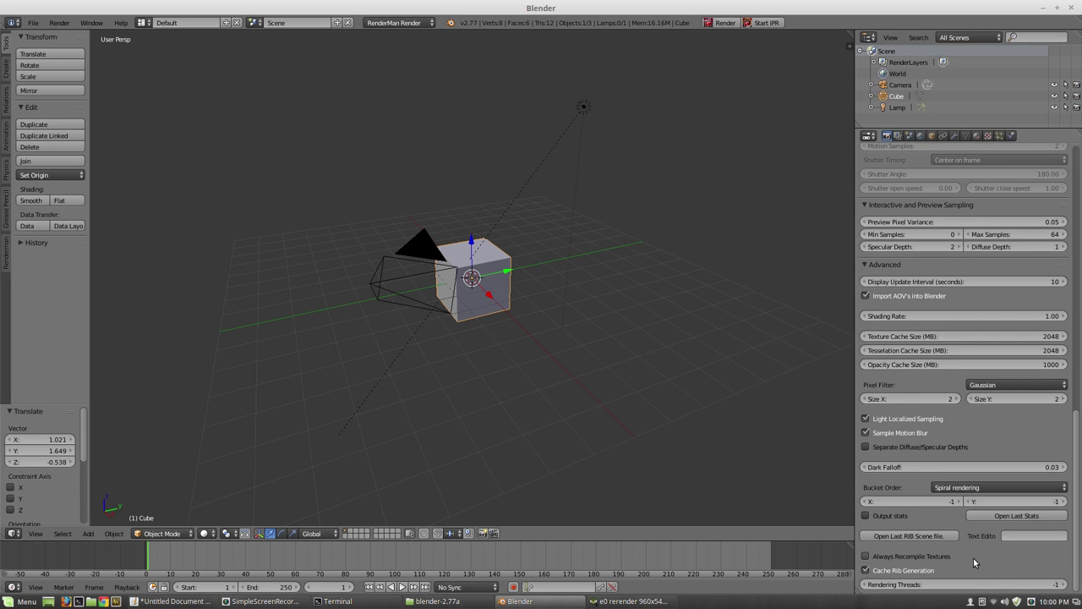
scroll(972, 555, "up", 15)
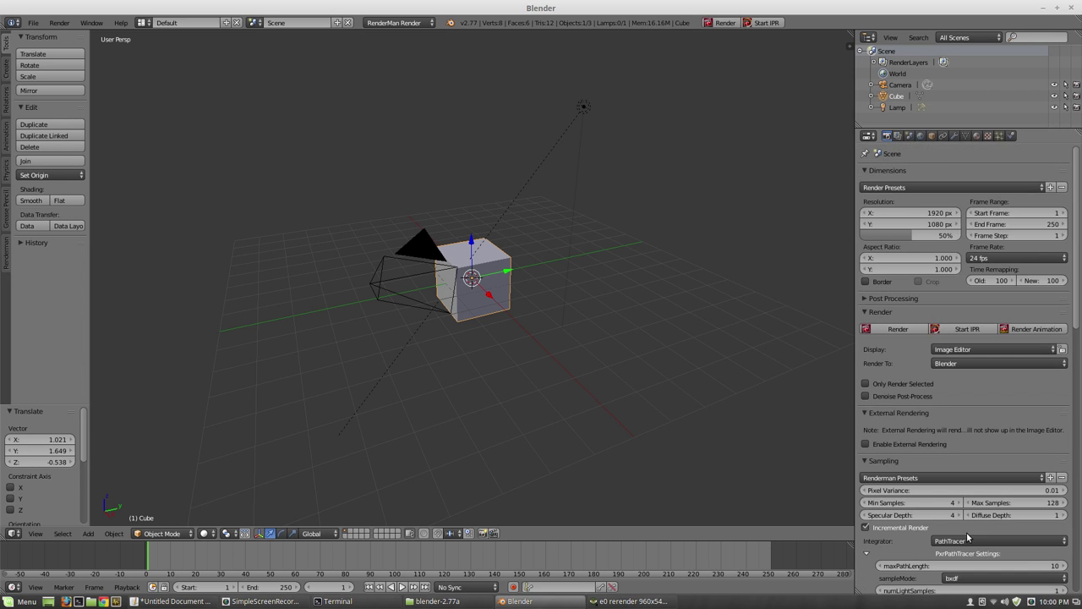
scroll(980, 427, "down", 5)
scroll(980, 431, "up", 3)
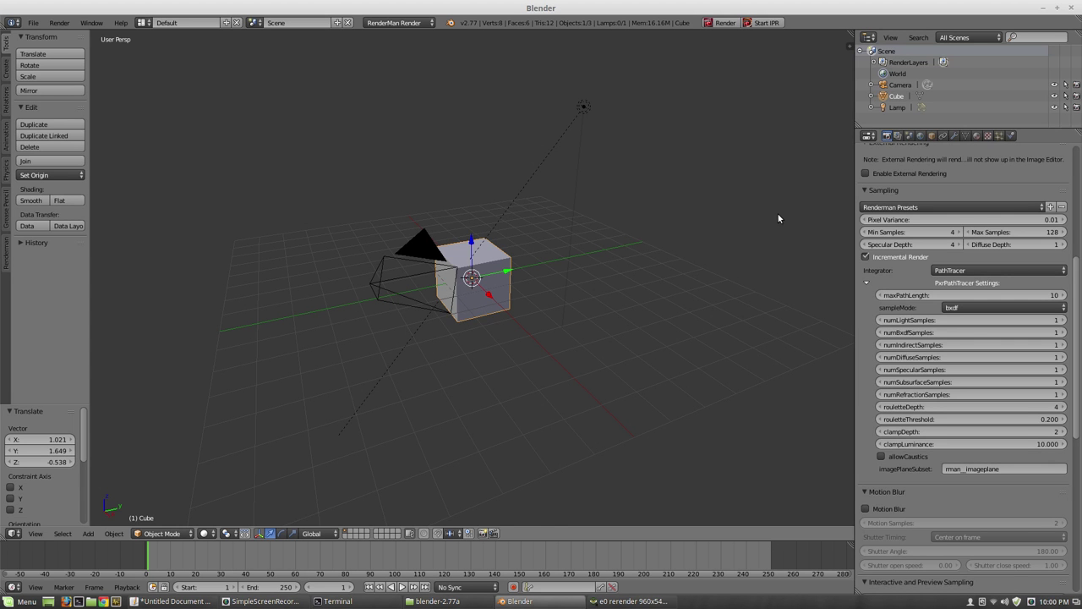
scroll(922, 277, "up", 8)
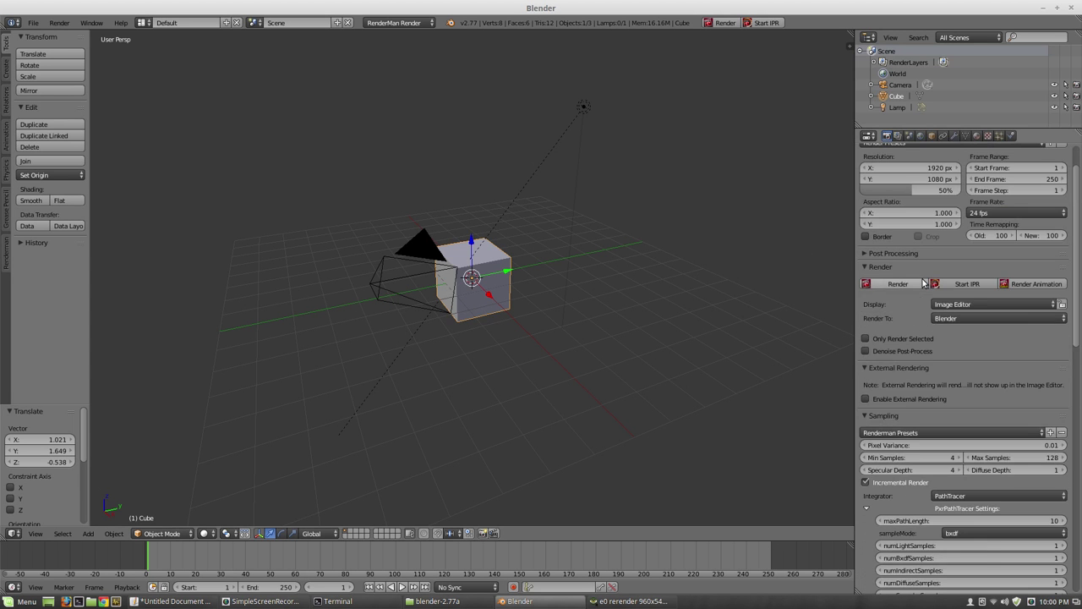